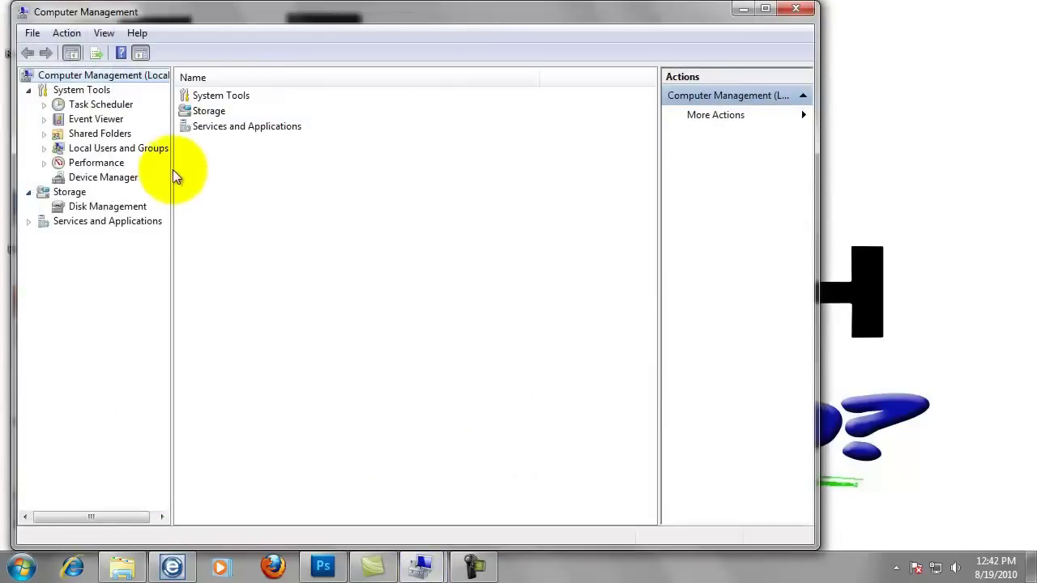
Expand Local Users and Groups to reveal its Users and Groups folders
{"action": "left_click", "coordinate": [44, 149]}
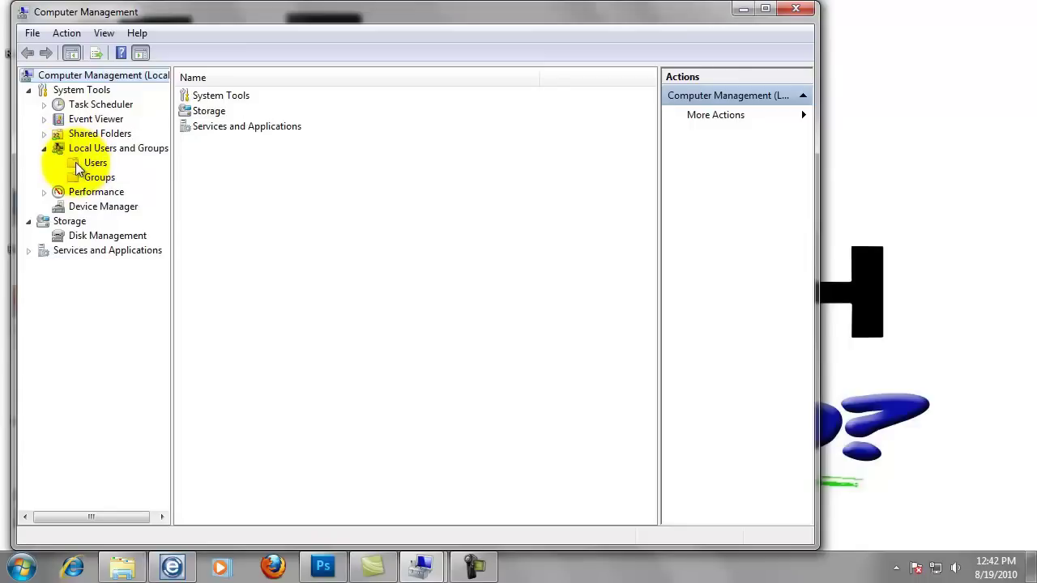
Start a new local user named bizhub and enter its password twice
{"action": "right_click", "coordinate": [78, 165]}
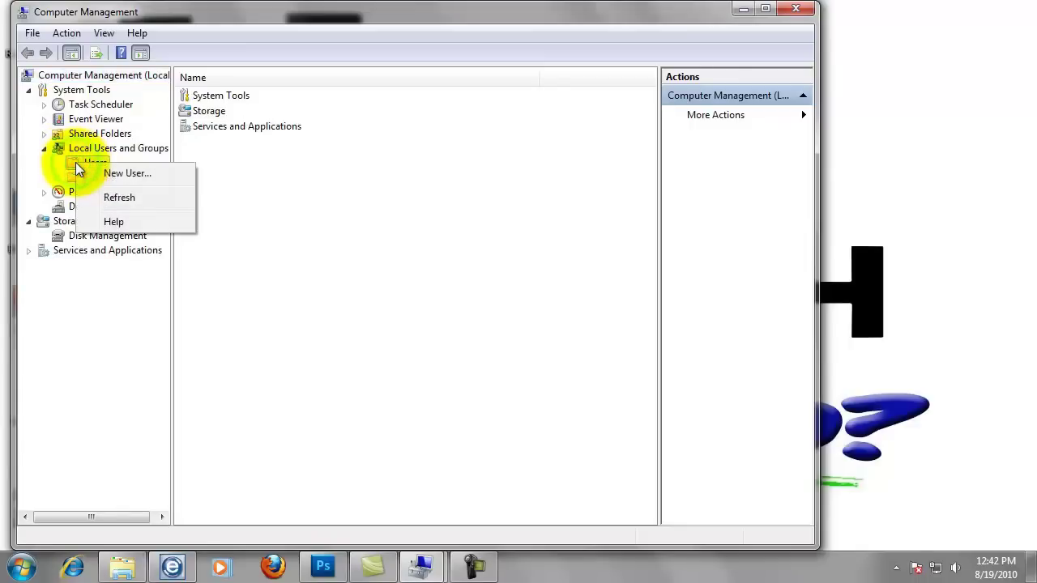
{"action": "left_click", "coordinate": [124, 176]}
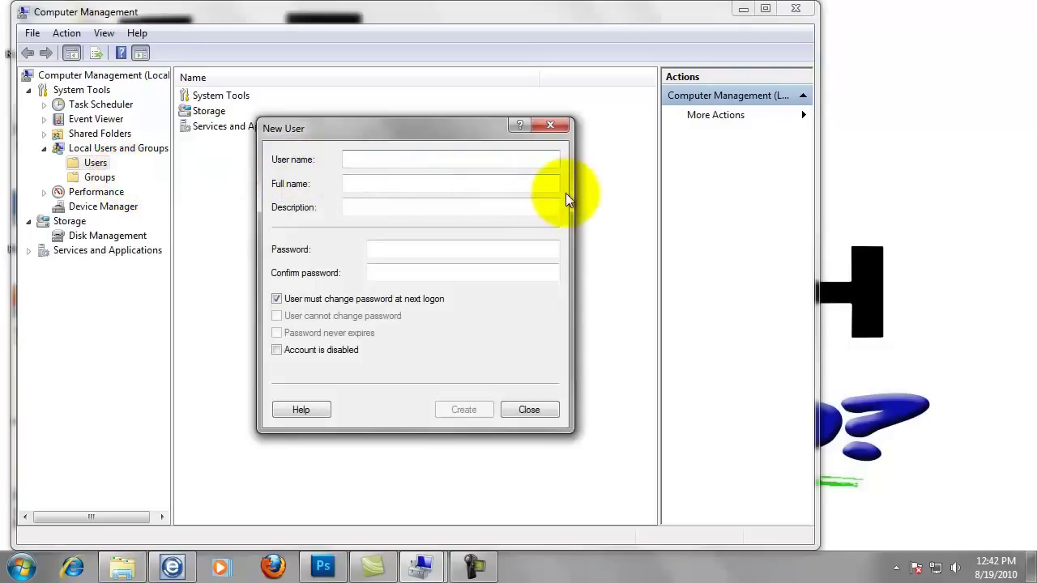
{"action": "type", "text": "bi"}
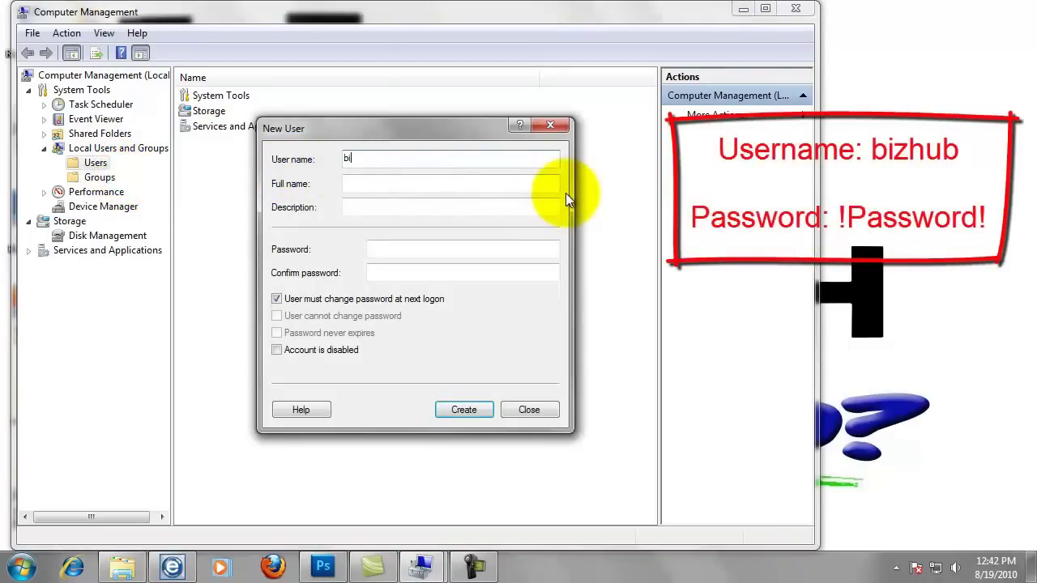
{"action": "type", "text": "zhub"}
{"action": "left_click", "coordinate": [425, 248]}
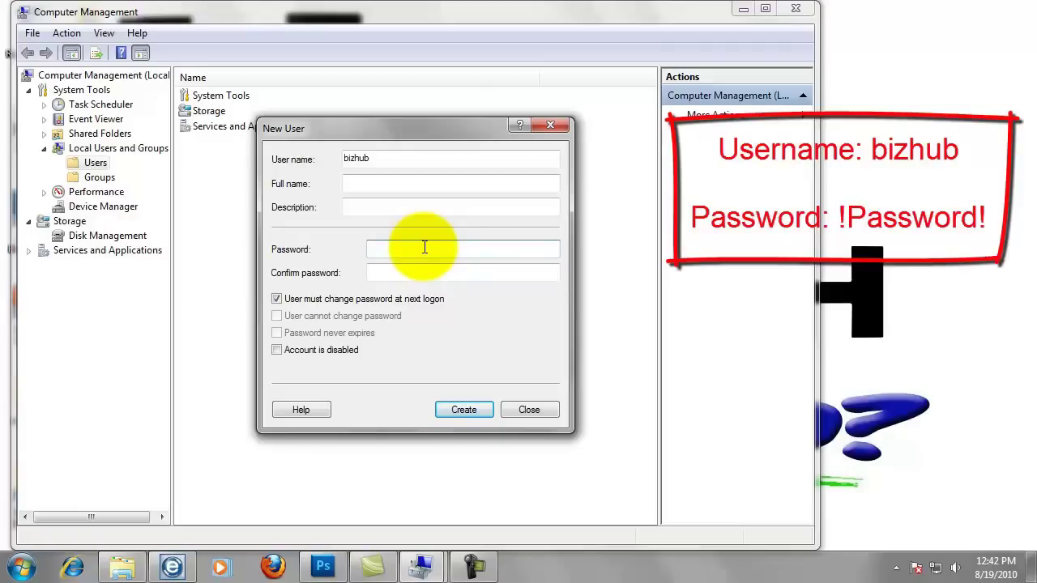
{"action": "type", "text": "!Password!!"}
{"action": "key", "text": "Tab"}
{"action": "type", "text": "!P"}
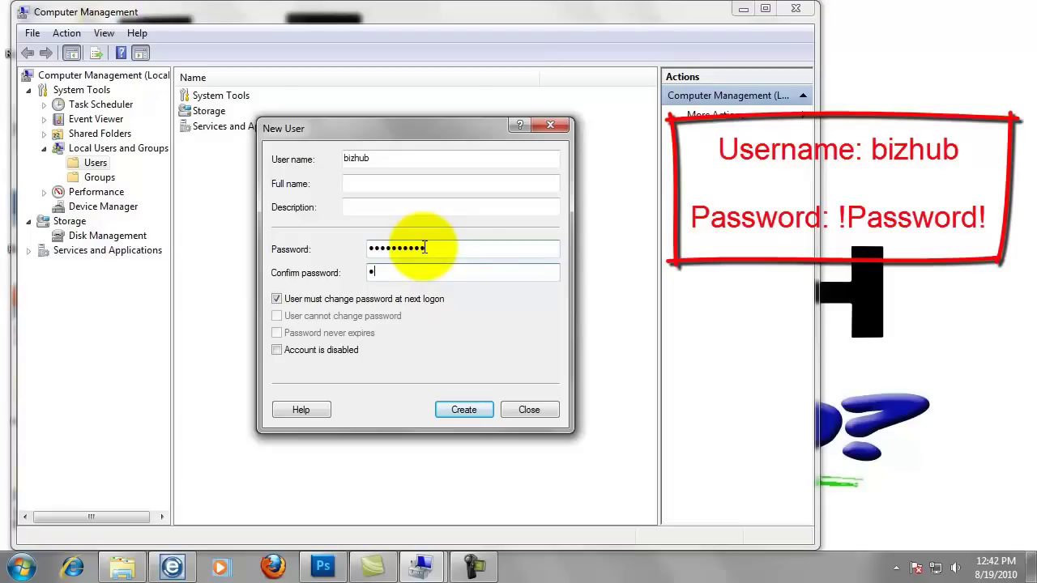
{"action": "type", "text": "assword!"}
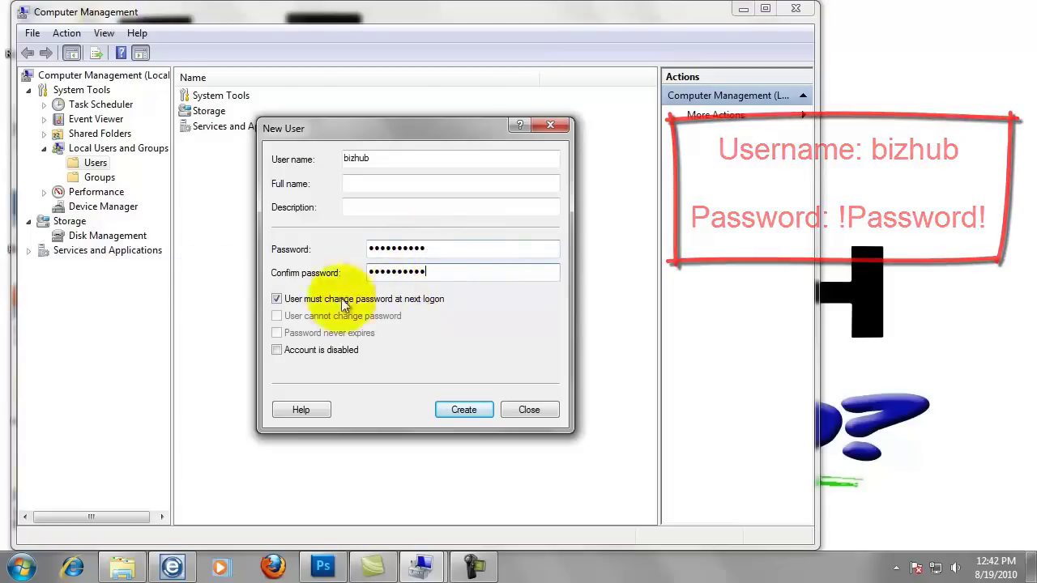
Make bizhub's password never expire and unchangeable by the user, then create the account
{"action": "left_click", "coordinate": [276, 300]}
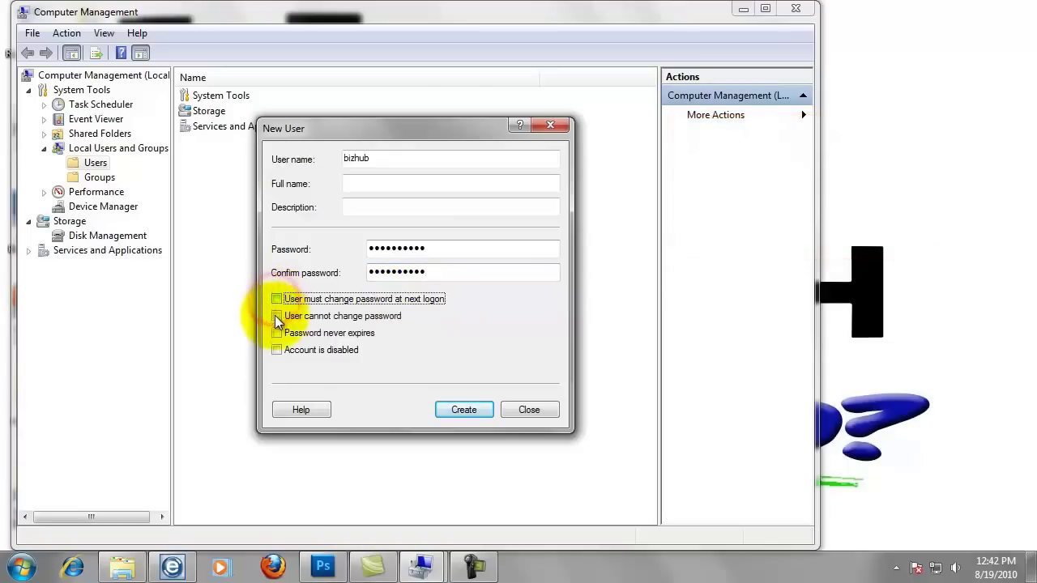
{"action": "left_click", "coordinate": [274, 316]}
{"action": "left_click", "coordinate": [277, 332]}
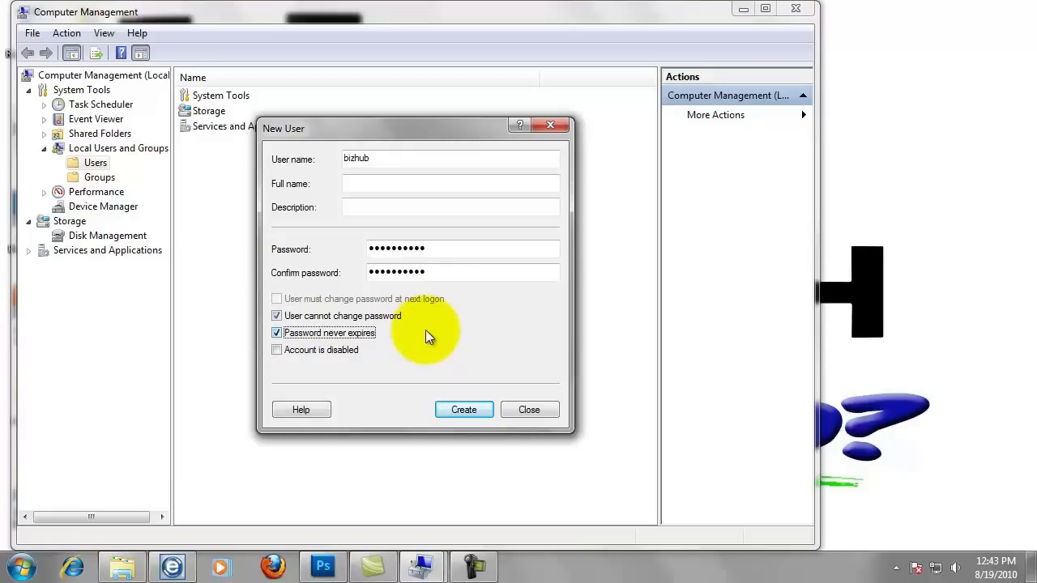
{"action": "left_click", "coordinate": [463, 410]}
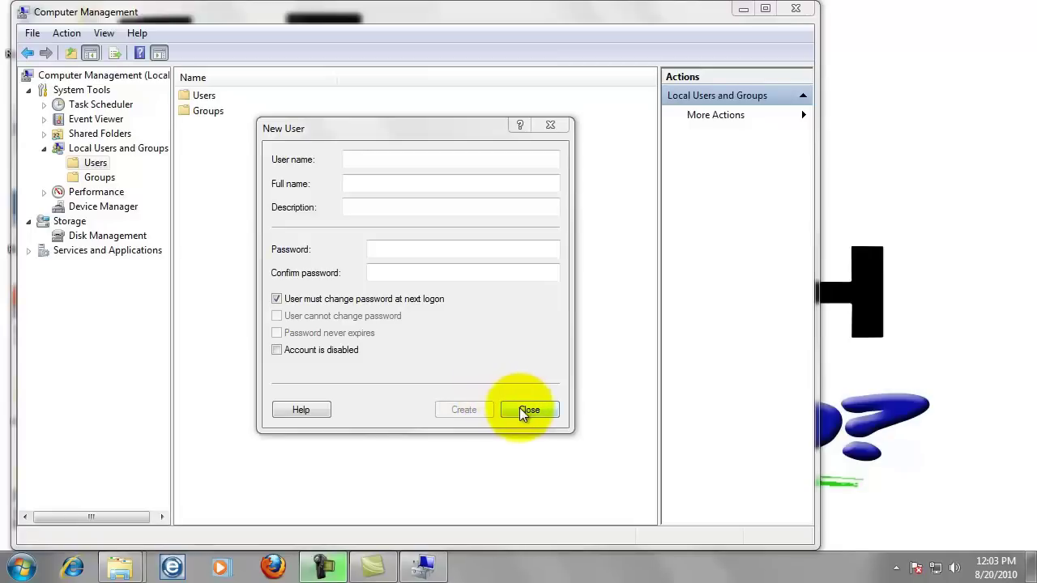
{"action": "left_click", "coordinate": [528, 410]}
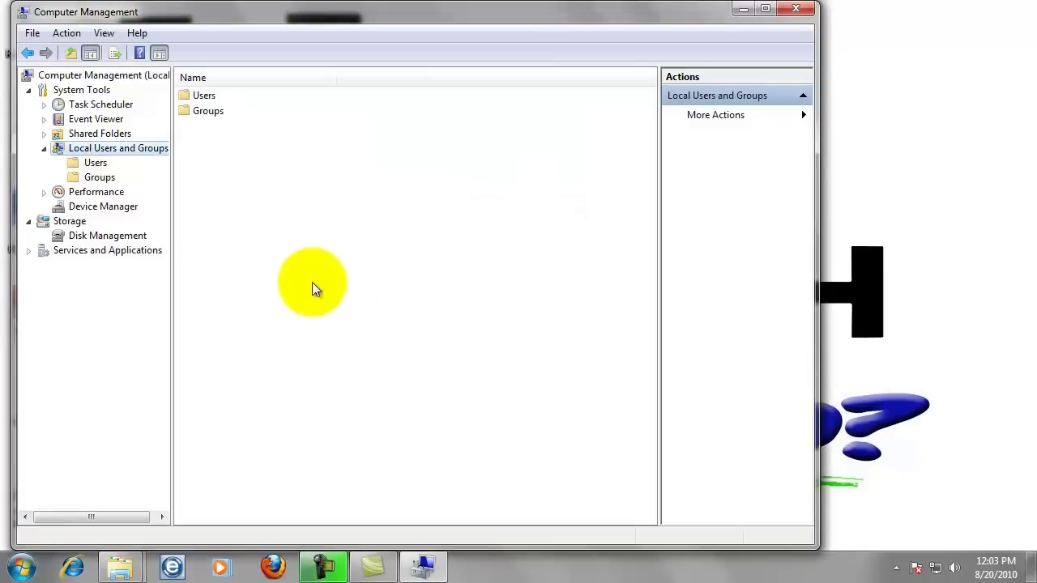
Remove bizhub from the Users group in its Member Of list, then close Computer Management
{"action": "left_click", "coordinate": [94, 163]}
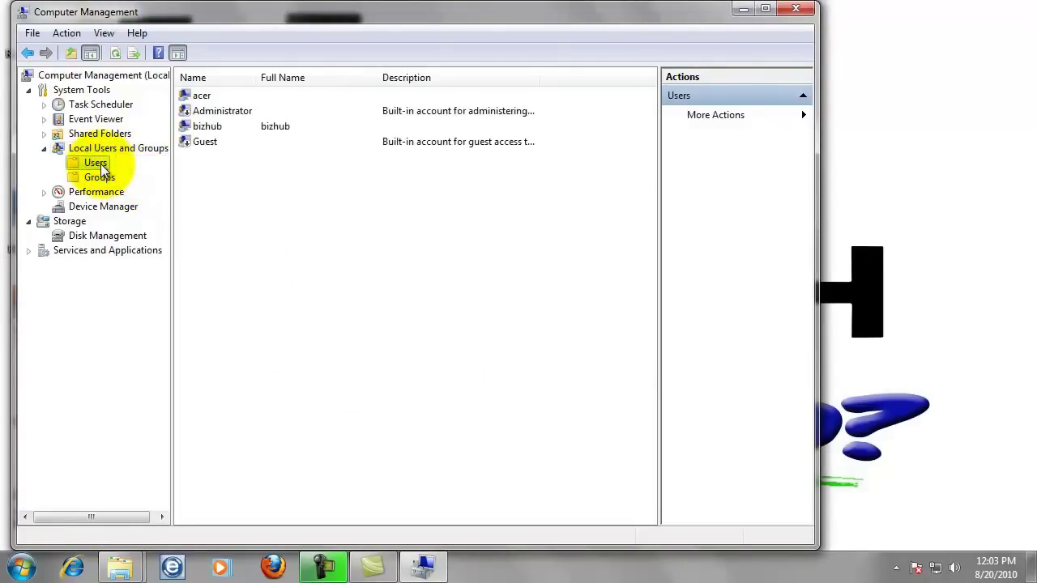
{"action": "double_click", "coordinate": [212, 127]}
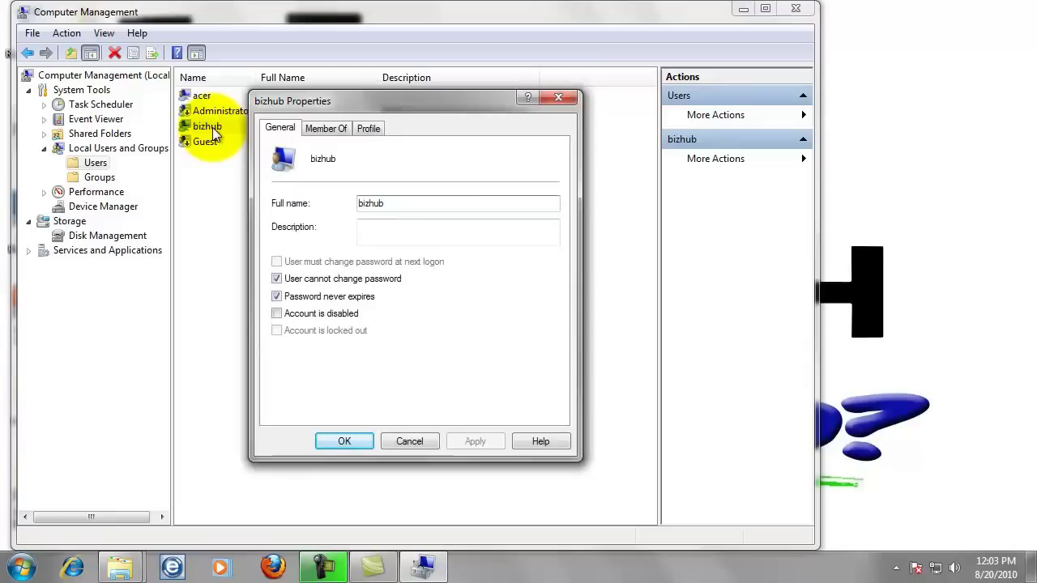
{"action": "left_click", "coordinate": [329, 130]}
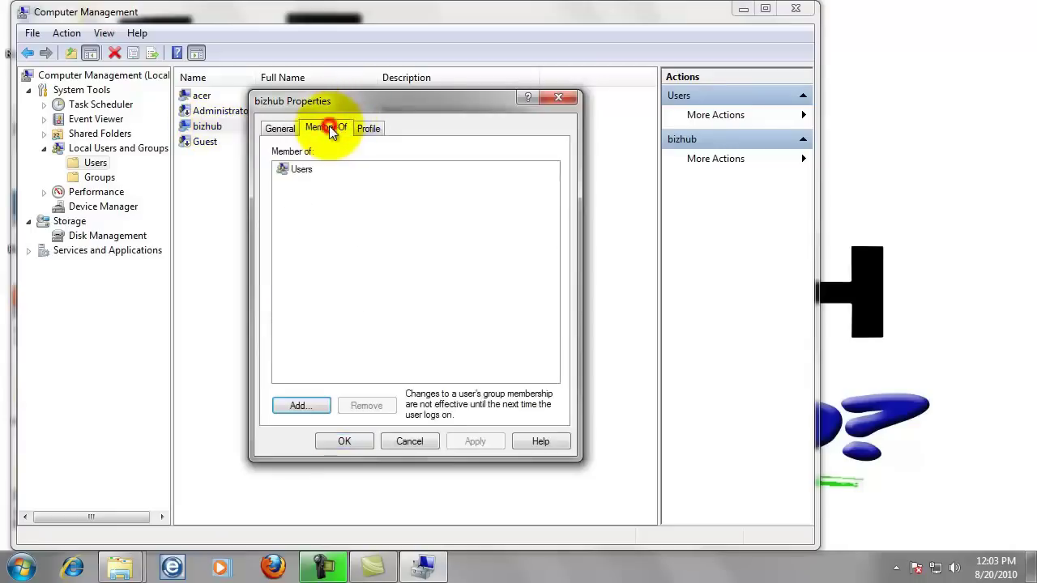
{"action": "left_click", "coordinate": [304, 170]}
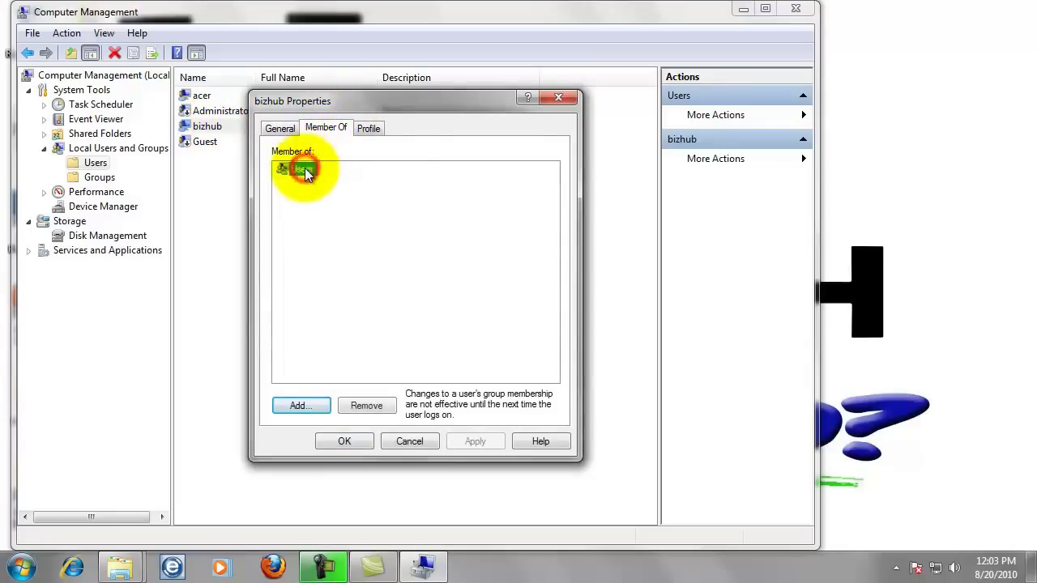
{"action": "left_click", "coordinate": [362, 404]}
{"action": "left_click", "coordinate": [354, 439]}
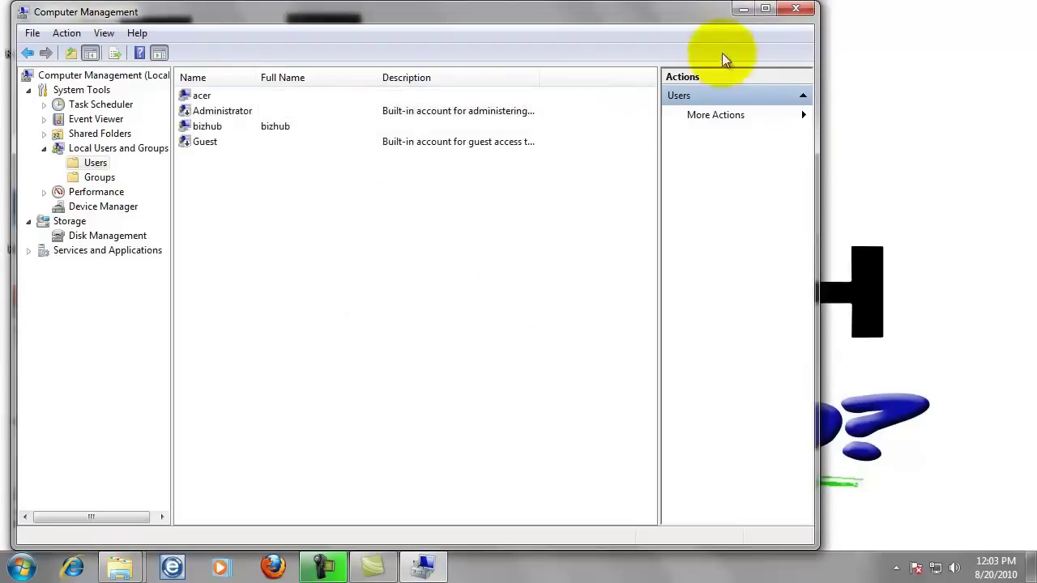
{"action": "left_click", "coordinate": [796, 9]}
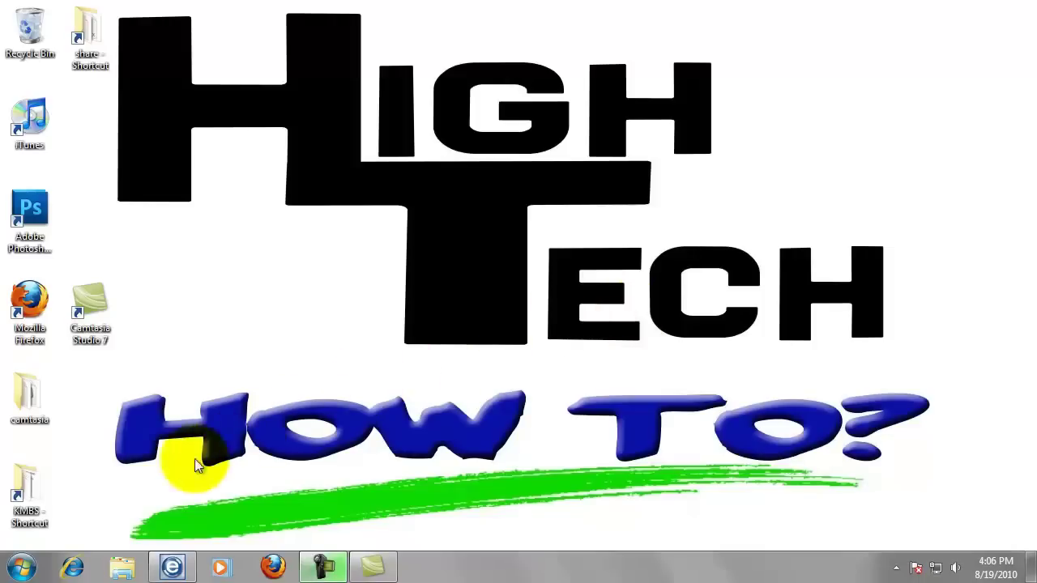
Open the Computer window from the Start menu
{"action": "left_click", "coordinate": [16, 569]}
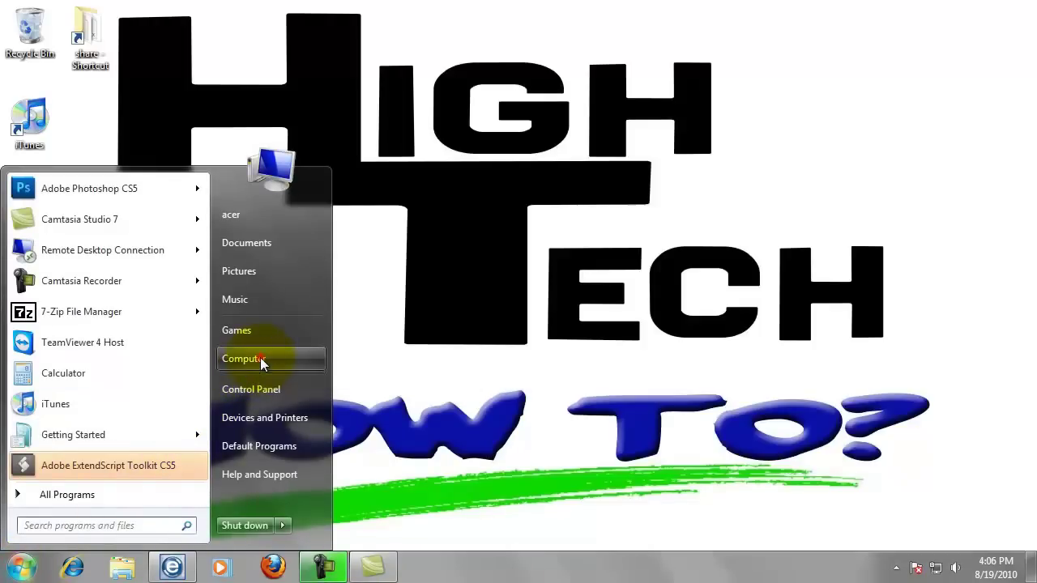
{"action": "left_click", "coordinate": [260, 359]}
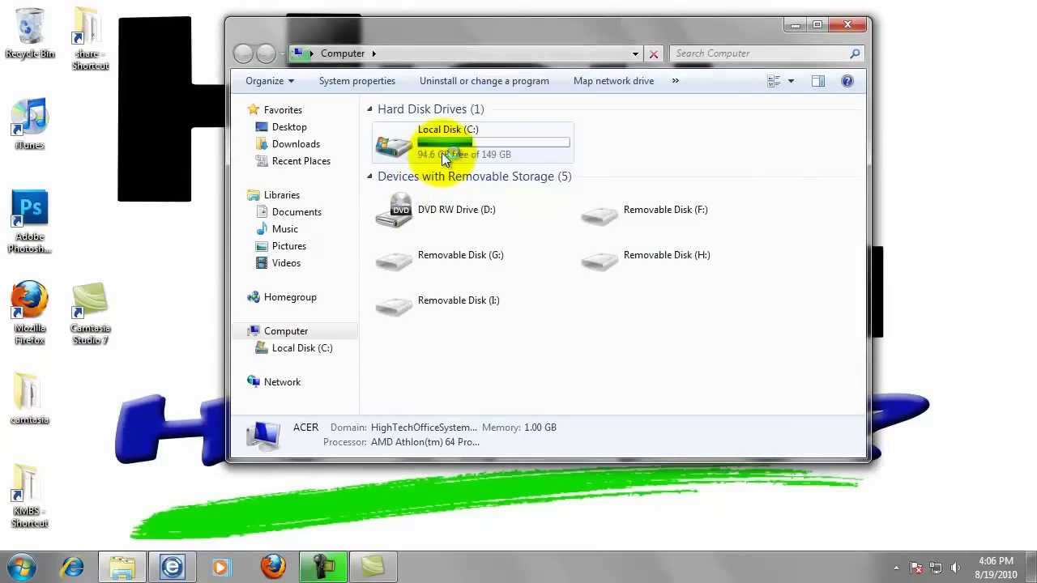
Create a new folder at the root of Local Disk (C:) and name it myscans
{"action": "double_click", "coordinate": [445, 151]}
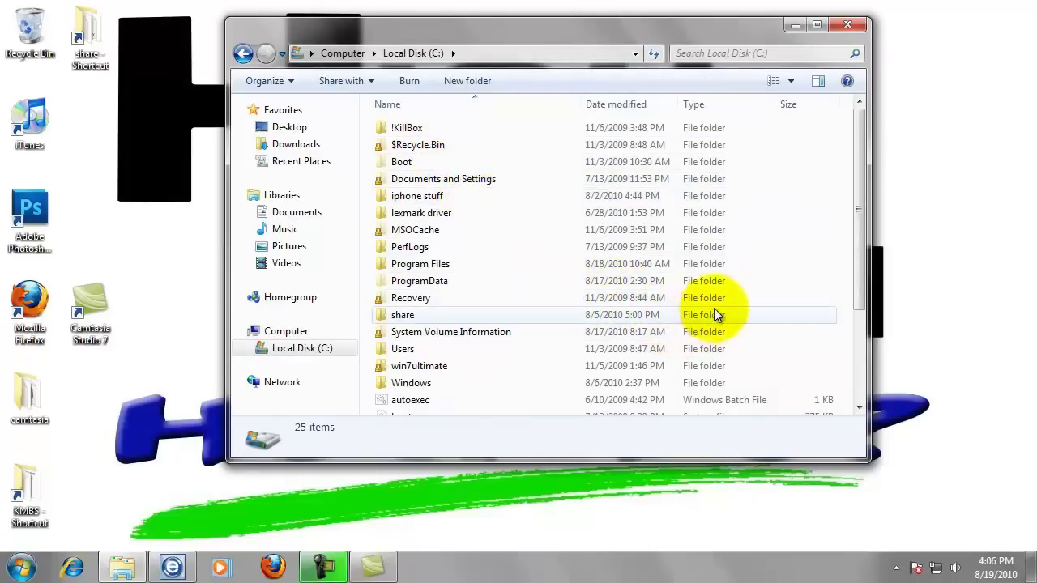
{"action": "right_click", "coordinate": [755, 315]}
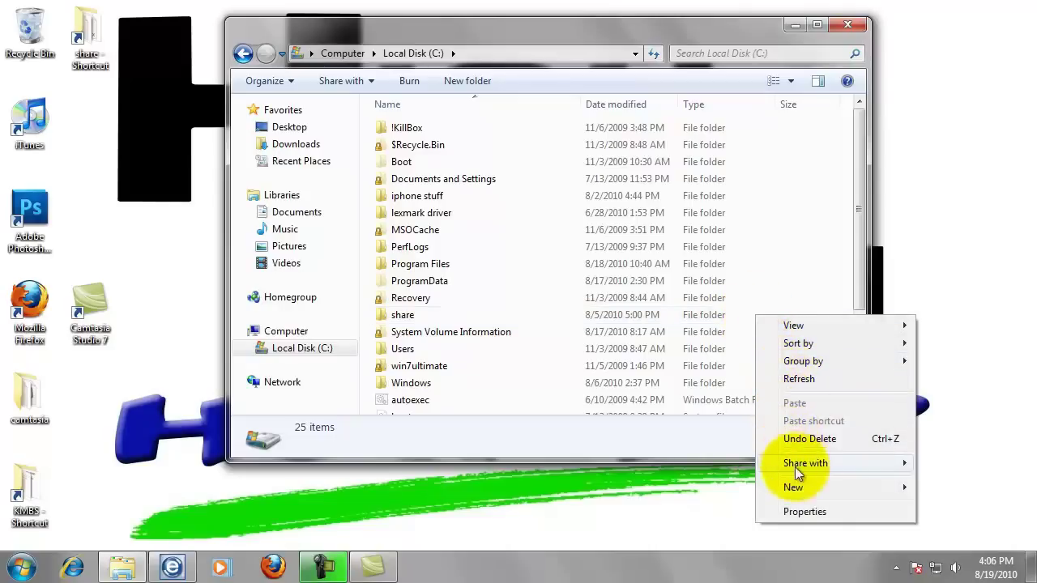
{"action": "mouse_move", "coordinate": [798, 488]}
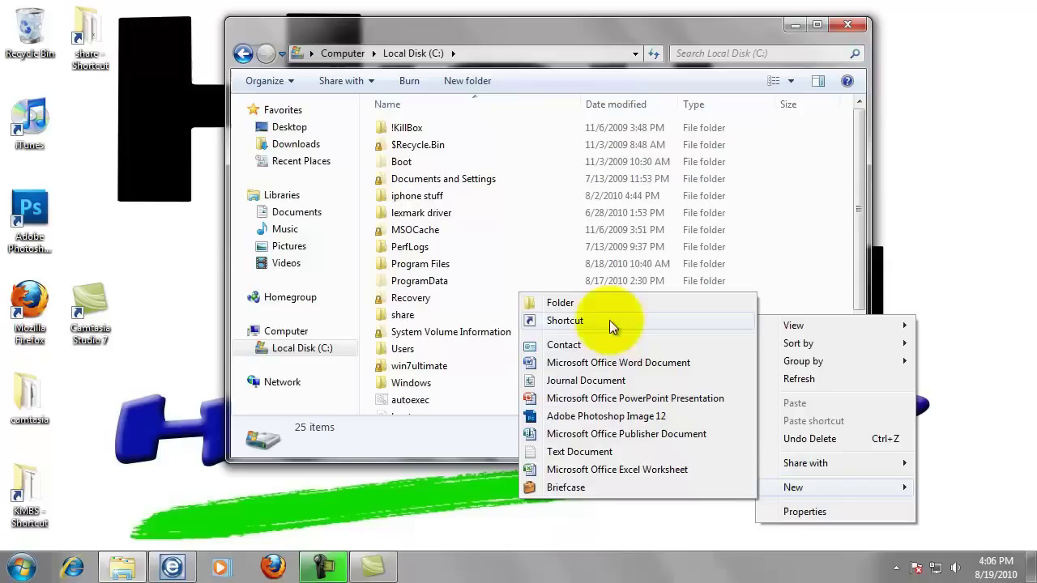
{"action": "left_click", "coordinate": [572, 306]}
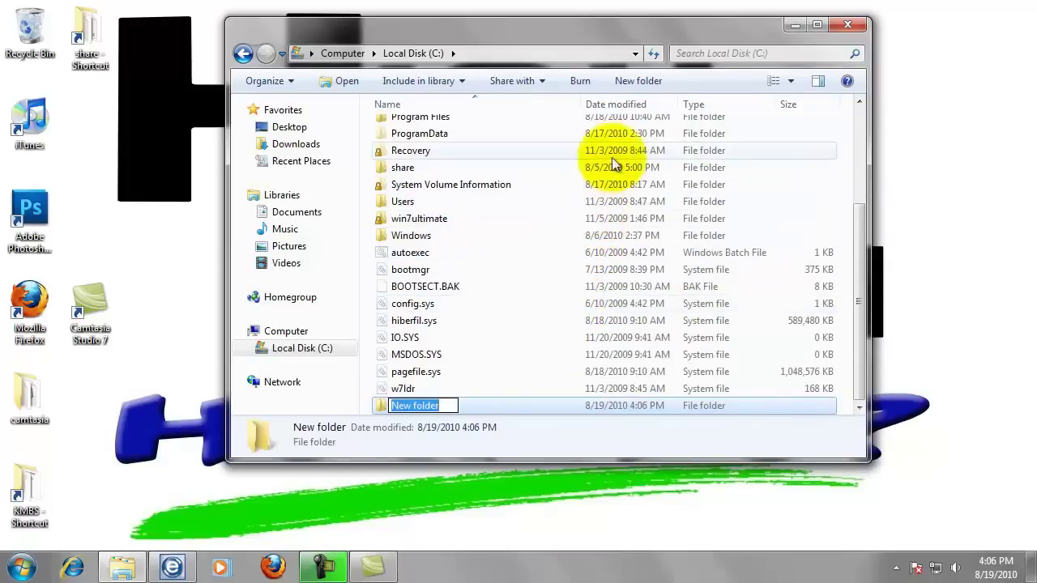
{"action": "left_click", "coordinate": [632, 83]}
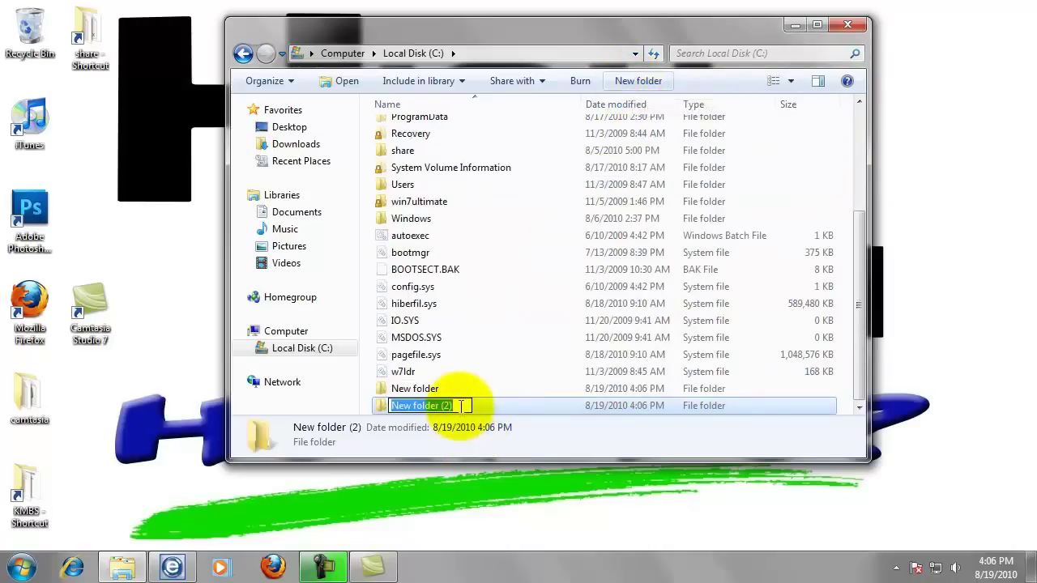
{"action": "type", "text": "myscans"}
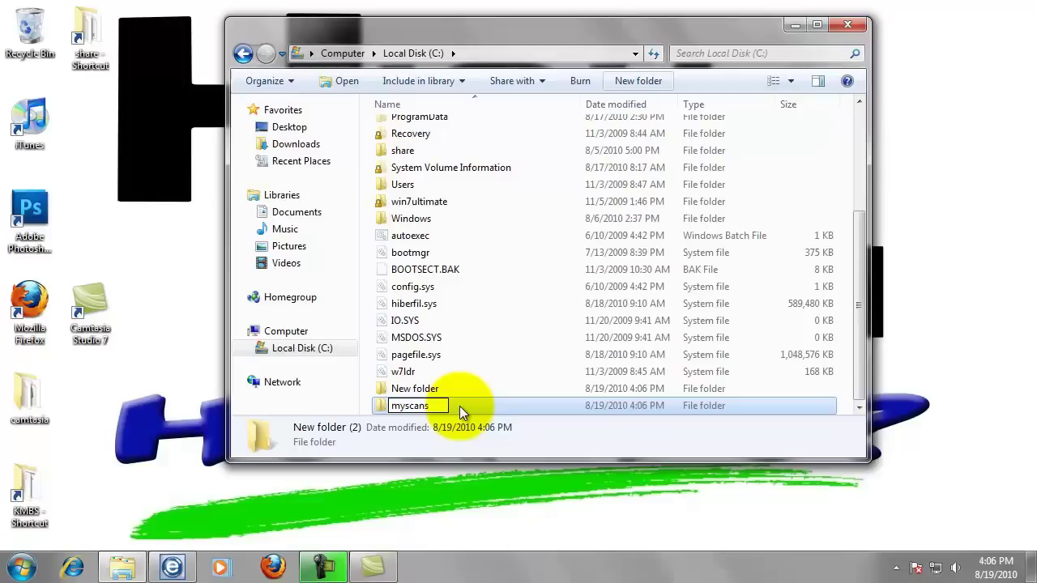
{"action": "key", "text": "Return"}
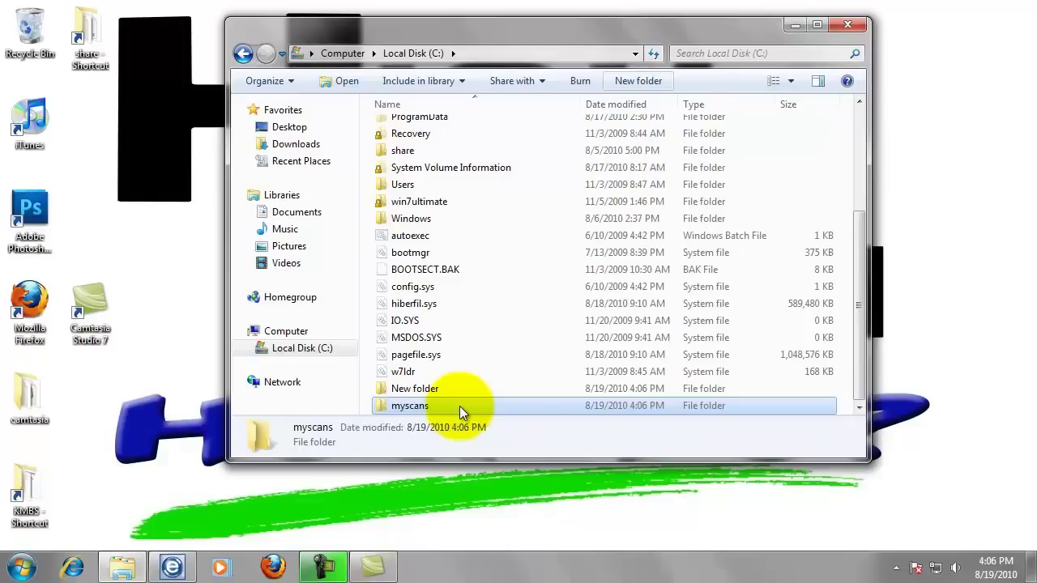
Add bizhub to the myscans folder's network sharing list
{"action": "right_click", "coordinate": [412, 409]}
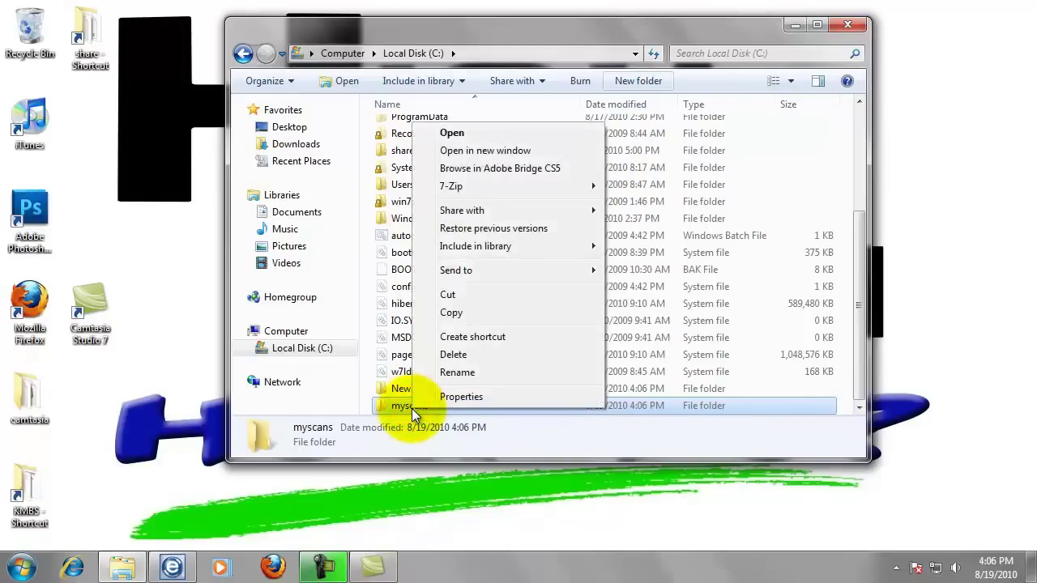
{"action": "left_click", "coordinate": [479, 396]}
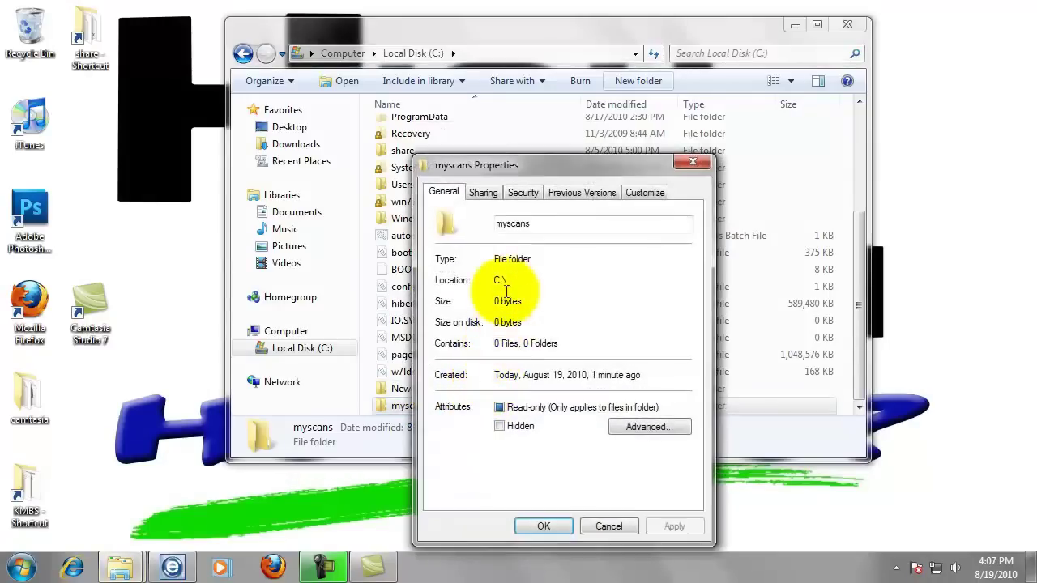
{"action": "left_click", "coordinate": [484, 193]}
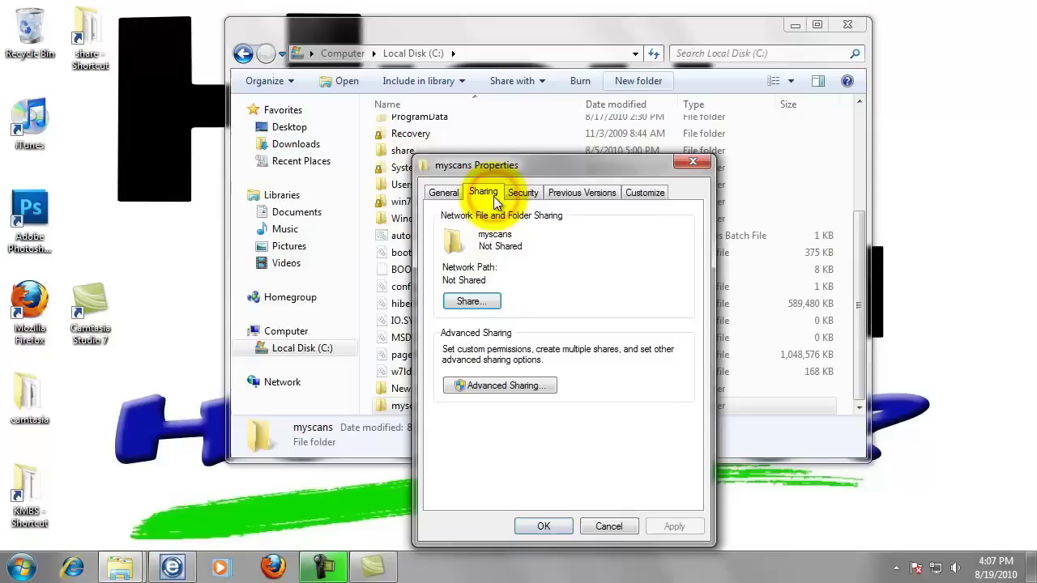
{"action": "left_click", "coordinate": [482, 303]}
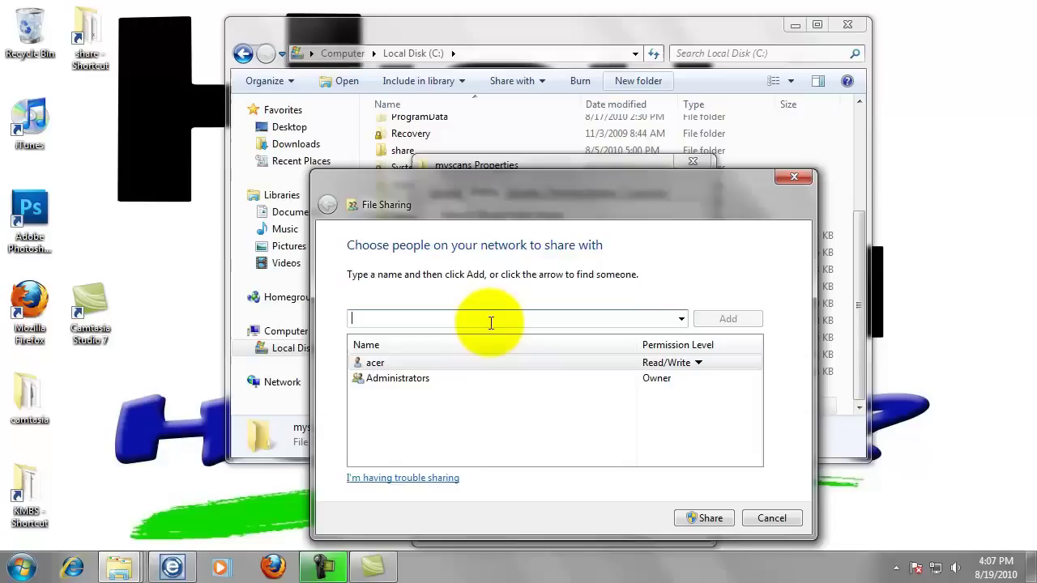
{"action": "type", "text": "bizhub"}
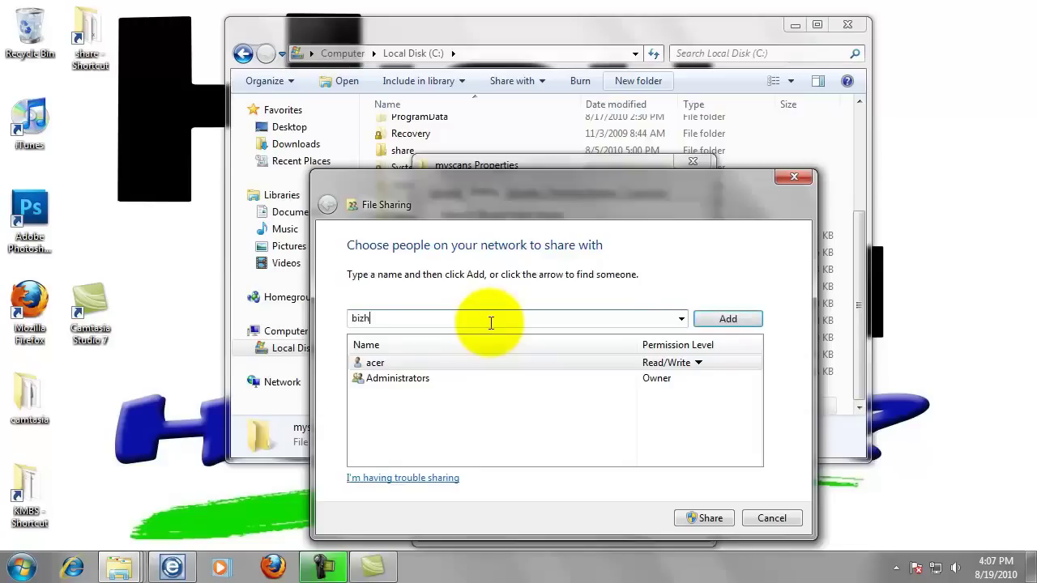
{"action": "left_click", "coordinate": [729, 319]}
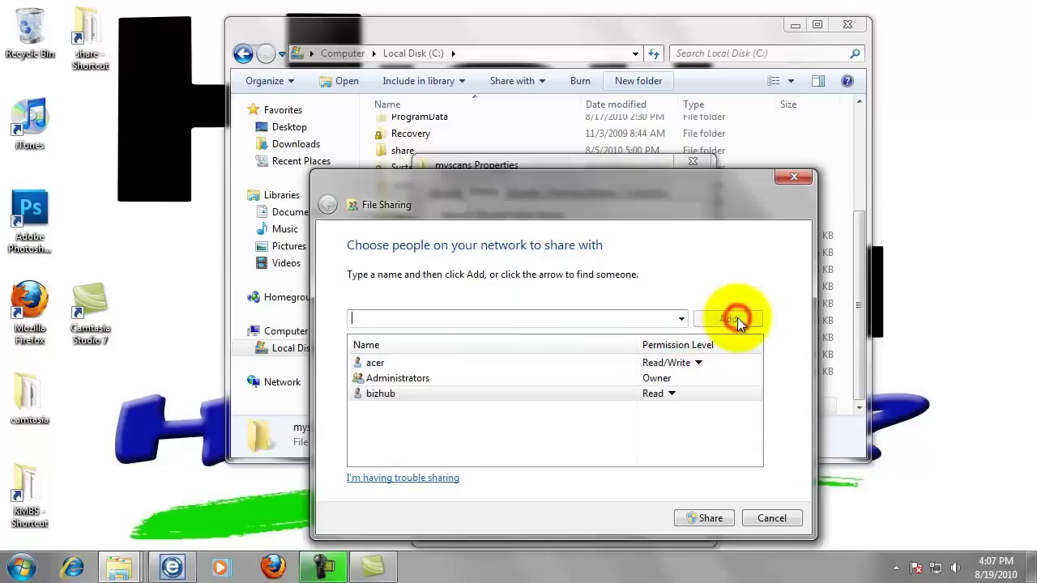
Give bizhub Read/Write access and share the folder as \\ACER\myscans
{"action": "left_click", "coordinate": [671, 395]}
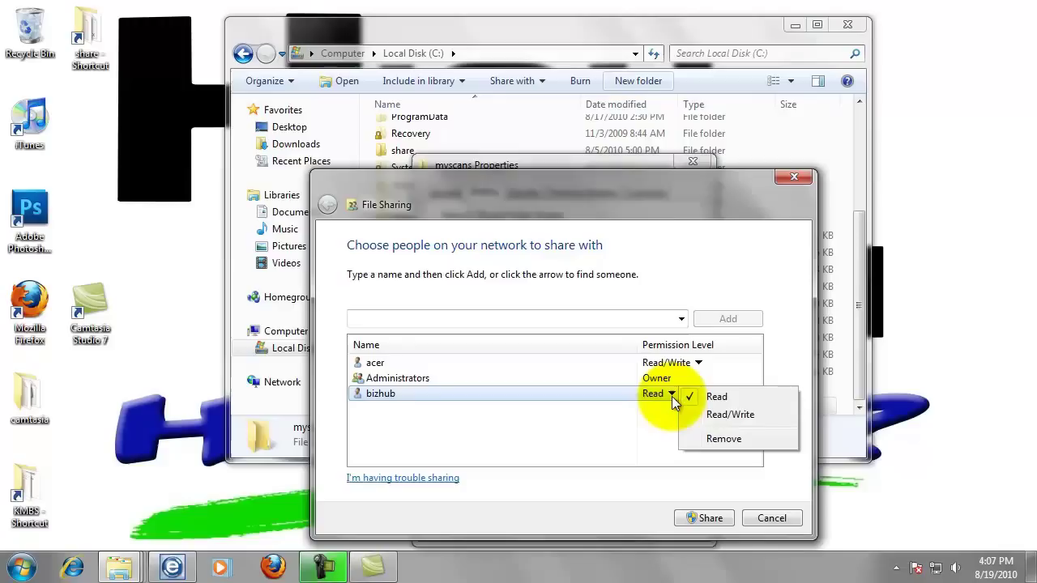
{"action": "left_click", "coordinate": [722, 416]}
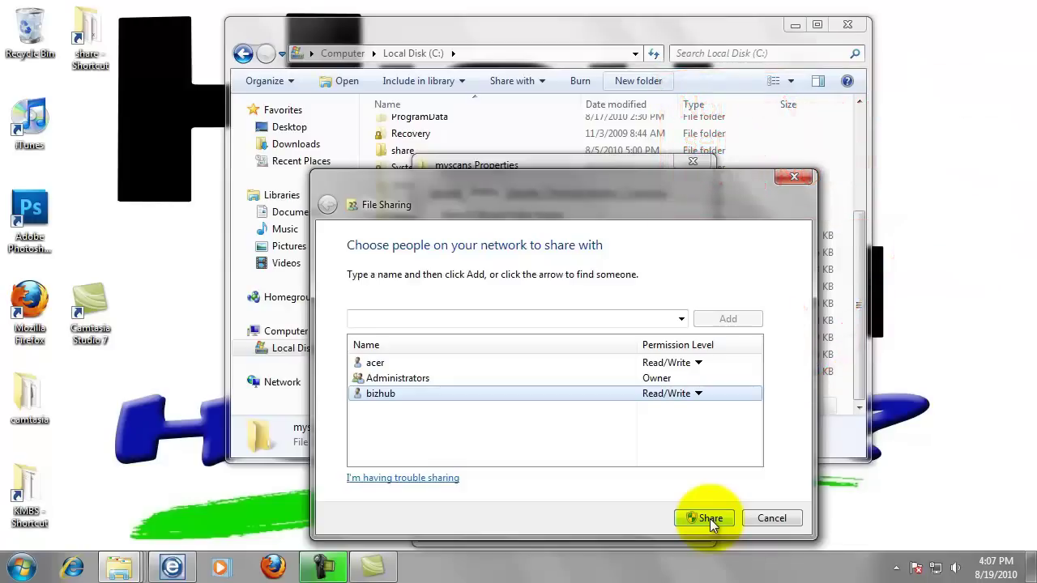
{"action": "left_click", "coordinate": [709, 520]}
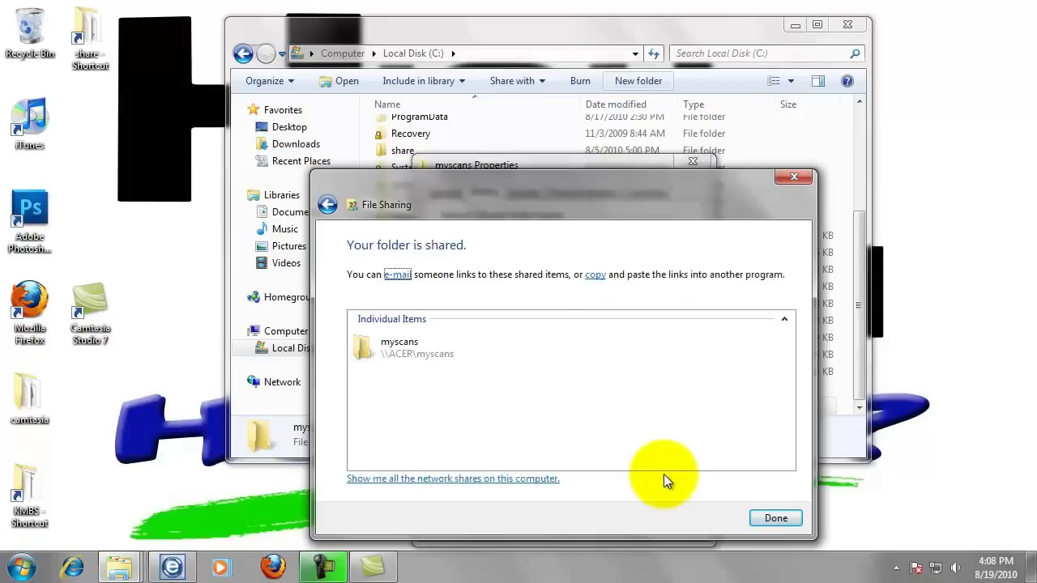
{"action": "left_click", "coordinate": [776, 519]}
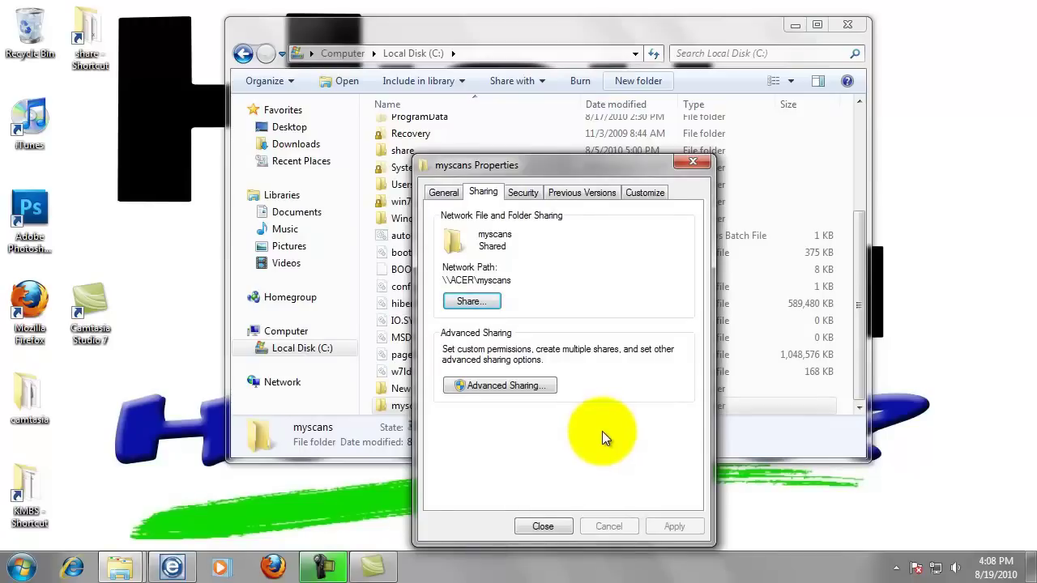
{"action": "left_click", "coordinate": [524, 387]}
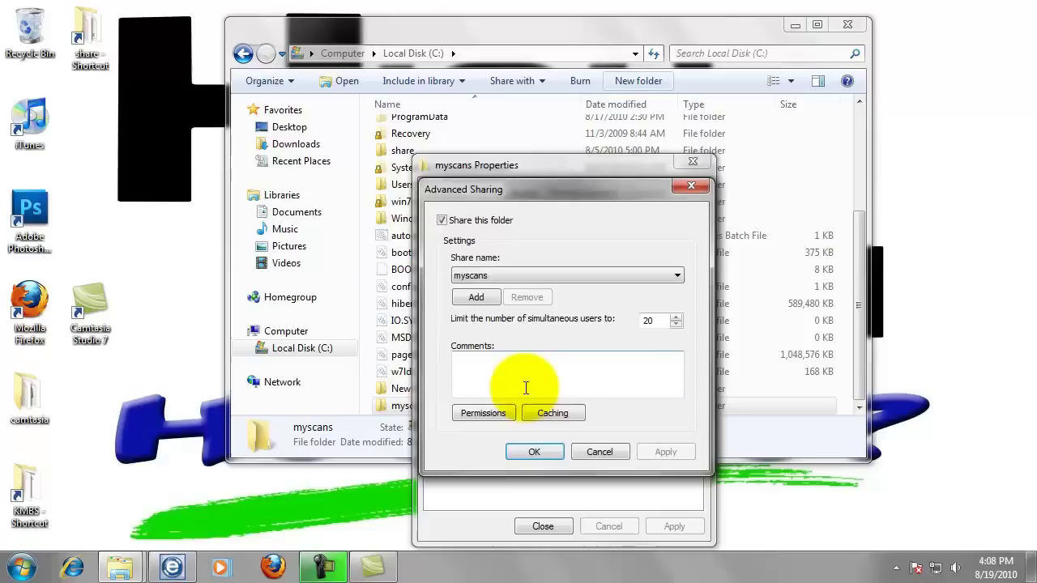
Try adding bizhub to the myscans share permissions, which ends in a Name Not Found error
{"action": "left_click", "coordinate": [492, 413]}
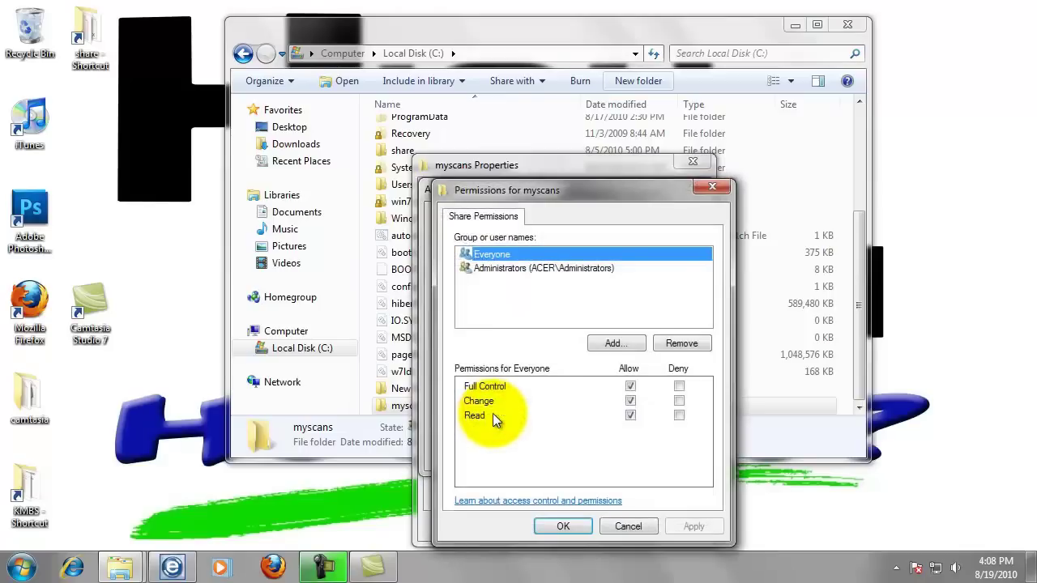
{"action": "left_click", "coordinate": [600, 347]}
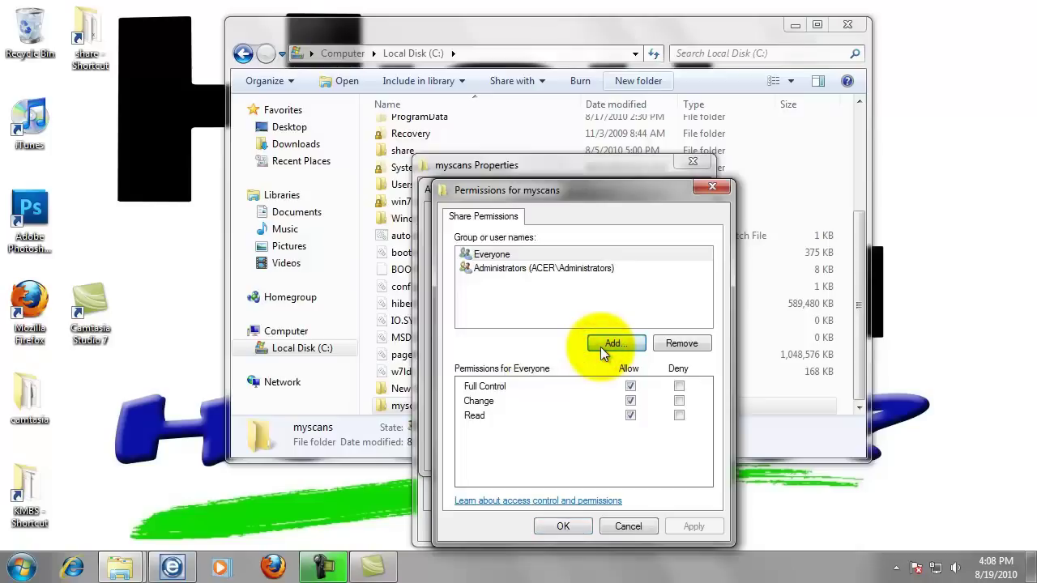
{"action": "left_click", "coordinate": [600, 348]}
{"action": "type", "text": "bizhub"}
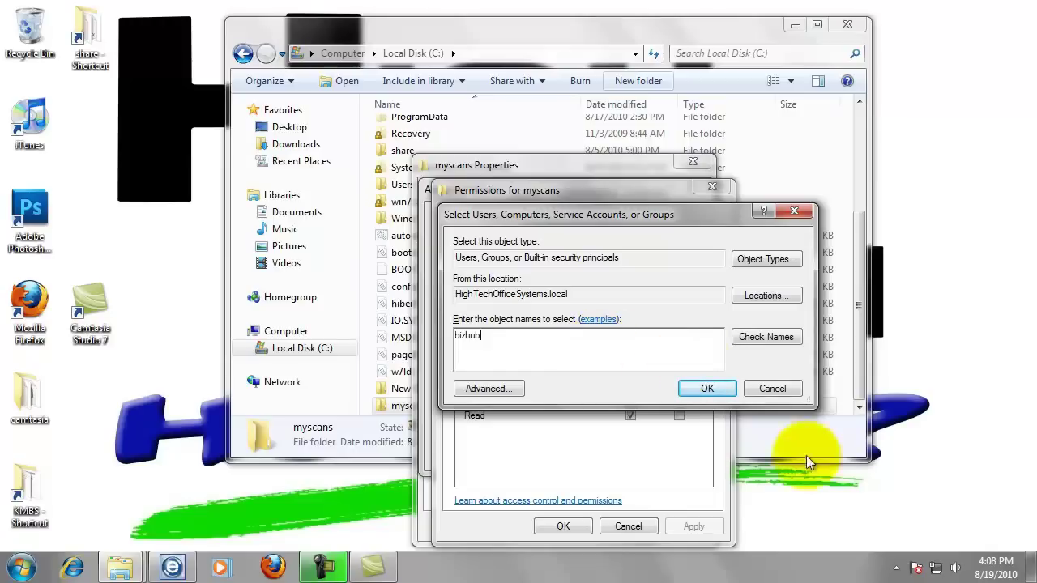
{"action": "left_click", "coordinate": [724, 393]}
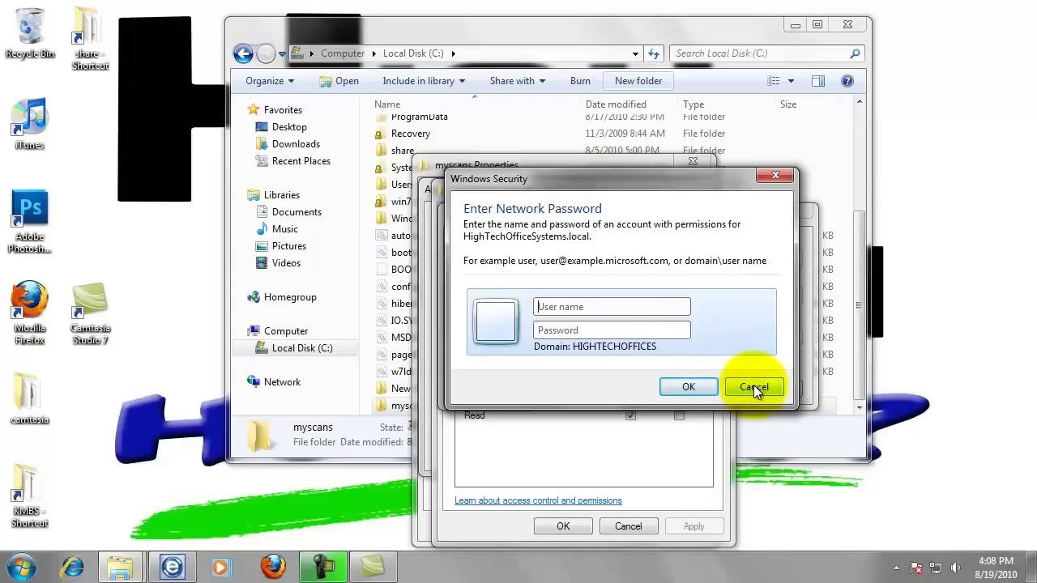
{"action": "left_click", "coordinate": [754, 387]}
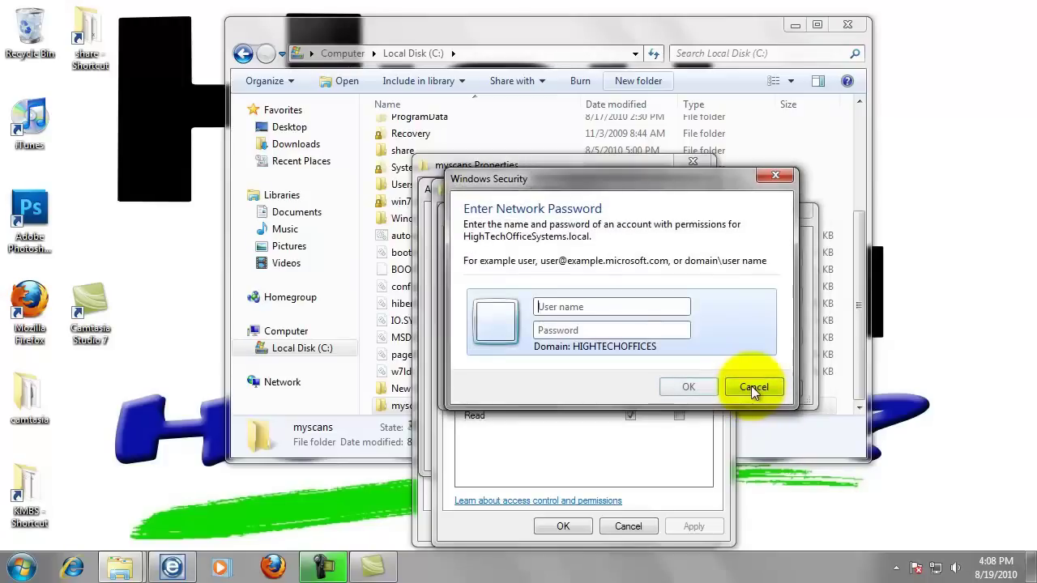
{"action": "left_click", "coordinate": [751, 387]}
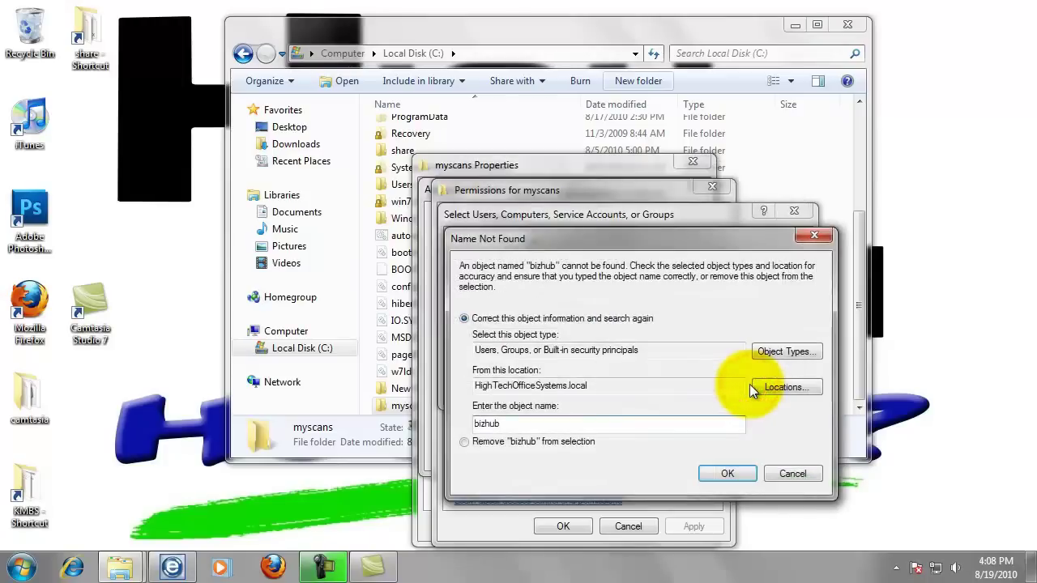
Switch the user search location to the local computer ACER and add bizhub
{"action": "left_click", "coordinate": [780, 476]}
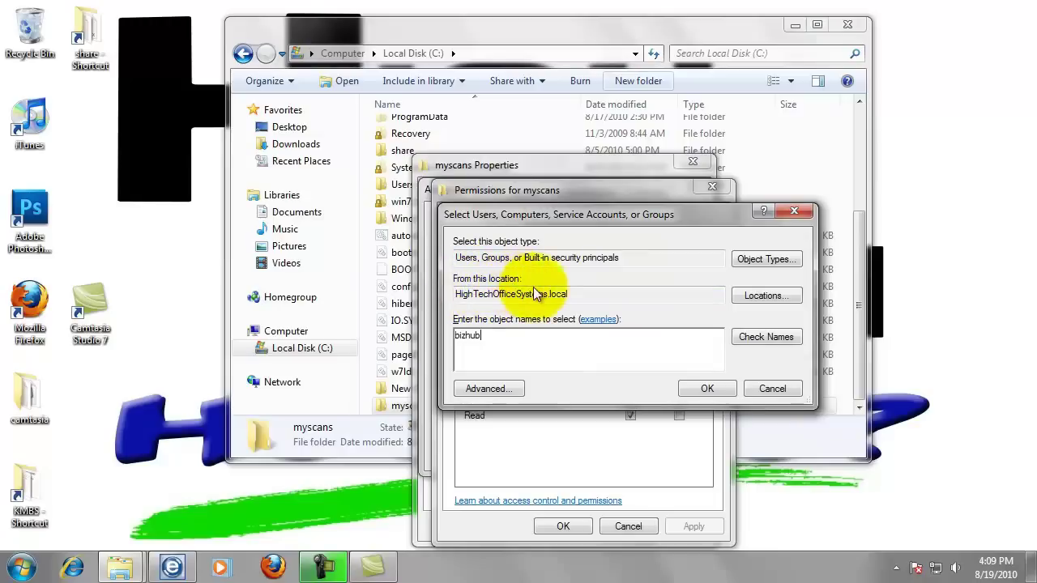
{"action": "left_click", "coordinate": [749, 298]}
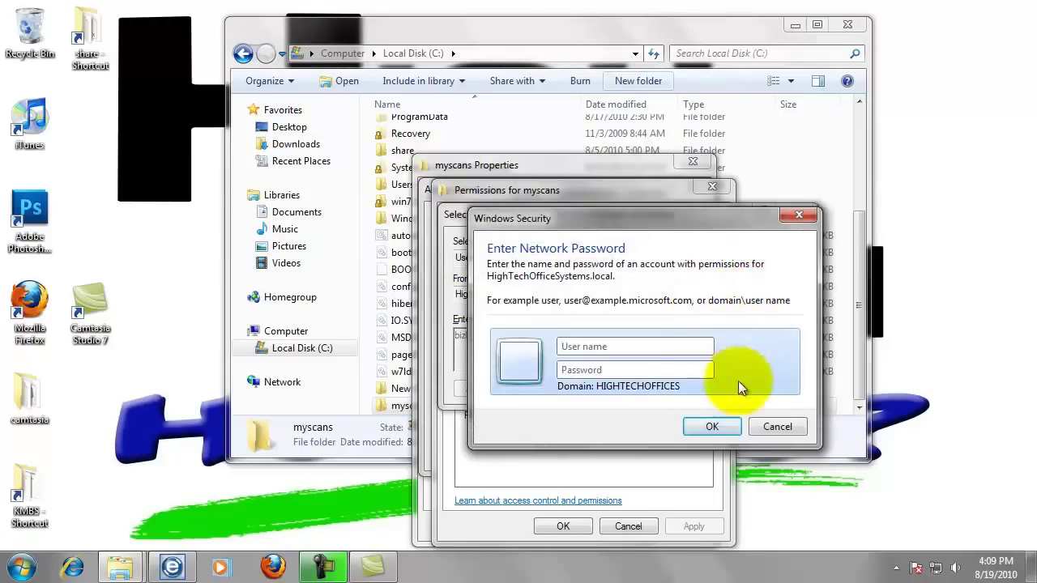
{"action": "left_click", "coordinate": [771, 430]}
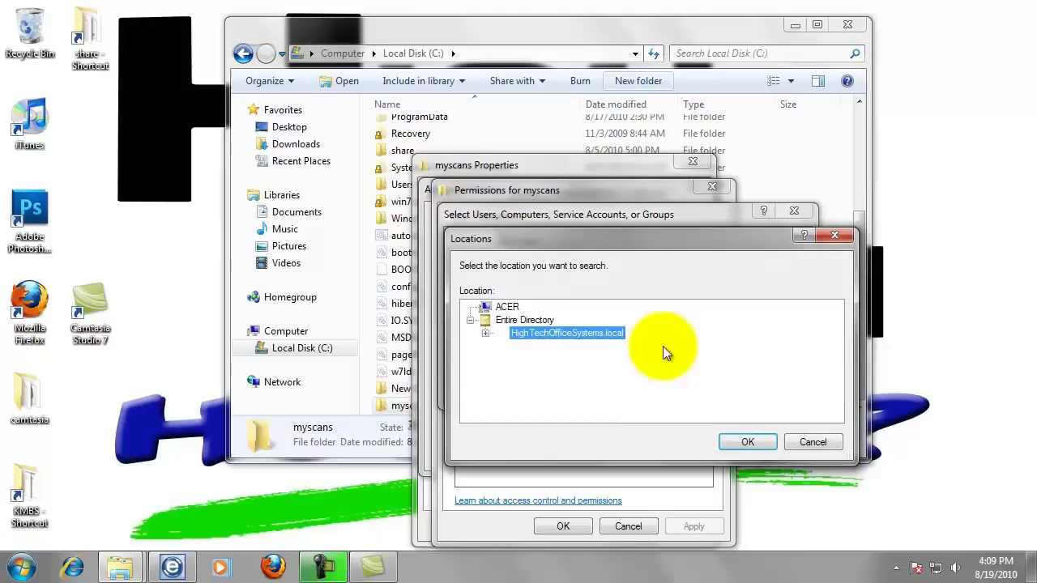
{"action": "left_click", "coordinate": [506, 310]}
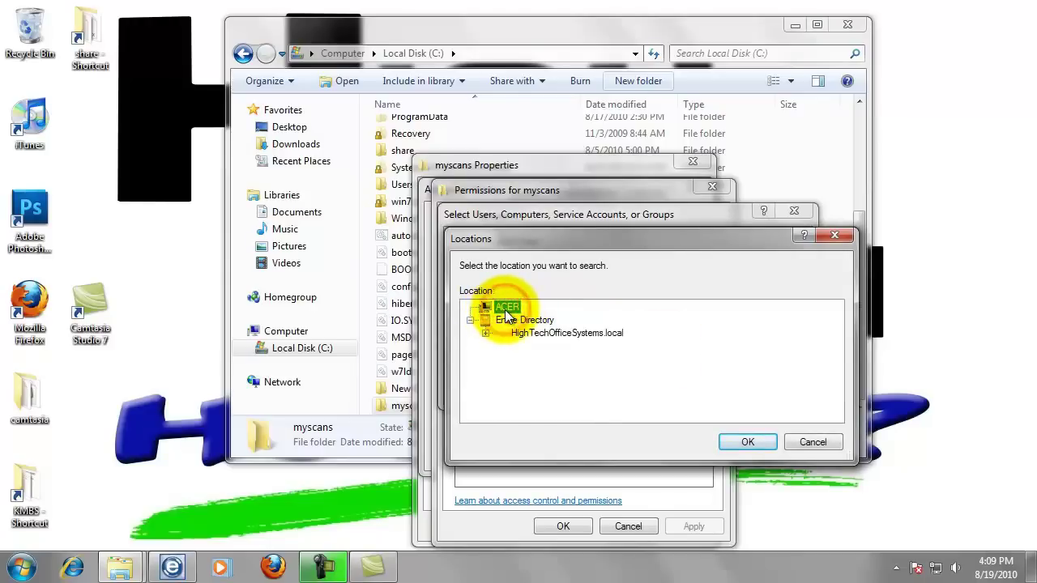
{"action": "left_click", "coordinate": [744, 442]}
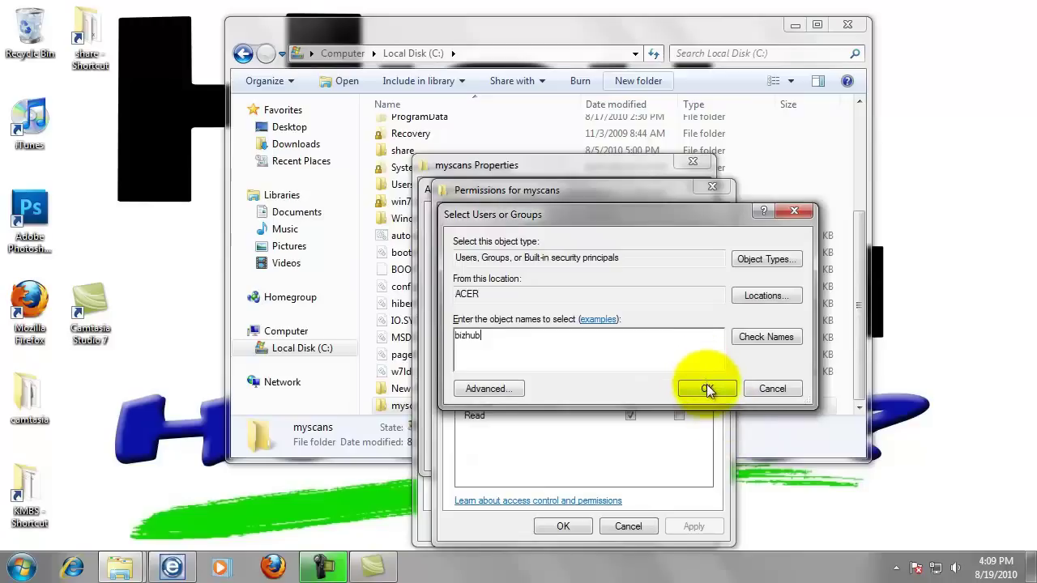
{"action": "left_click", "coordinate": [706, 390]}
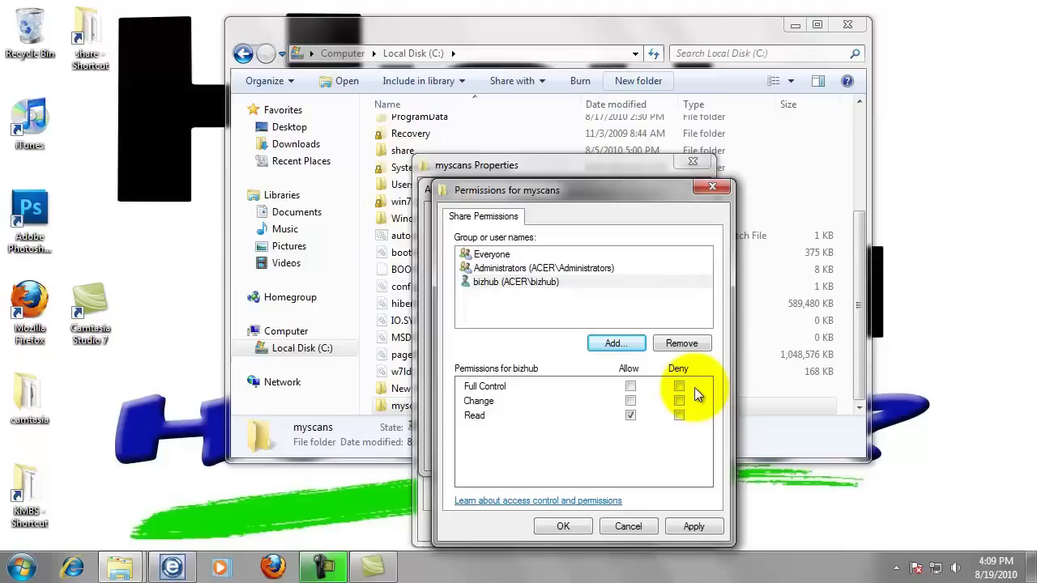
Allow bizhub Full Control on the share and save the advanced sharing settings
{"action": "left_click", "coordinate": [630, 388]}
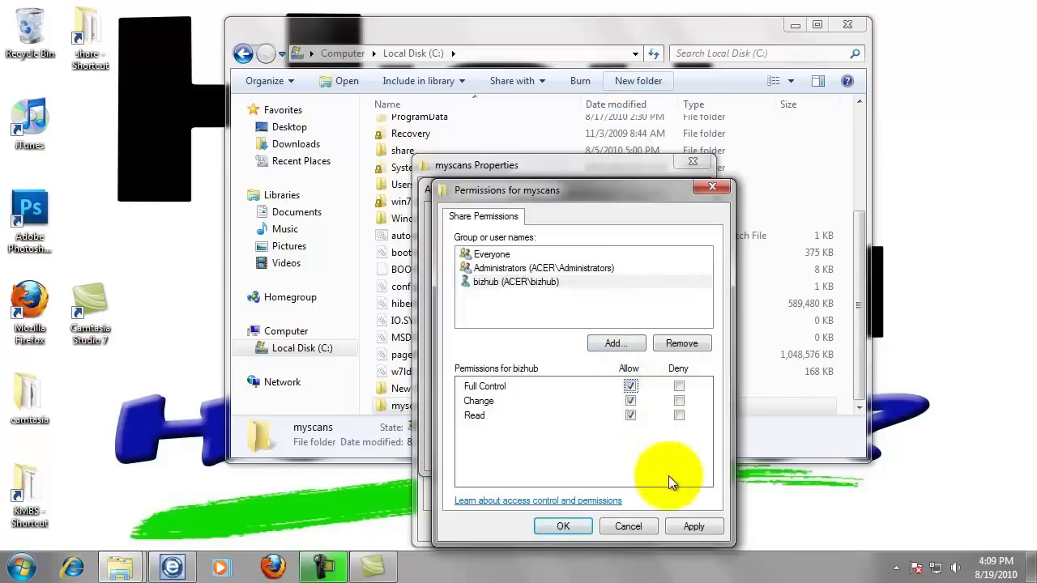
{"action": "left_click", "coordinate": [563, 527]}
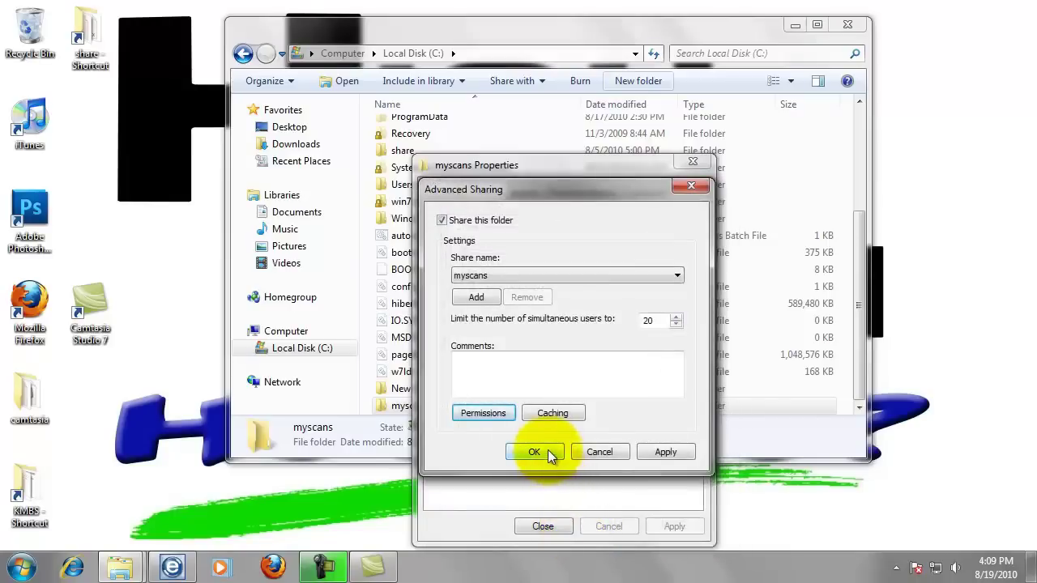
{"action": "left_click", "coordinate": [547, 450]}
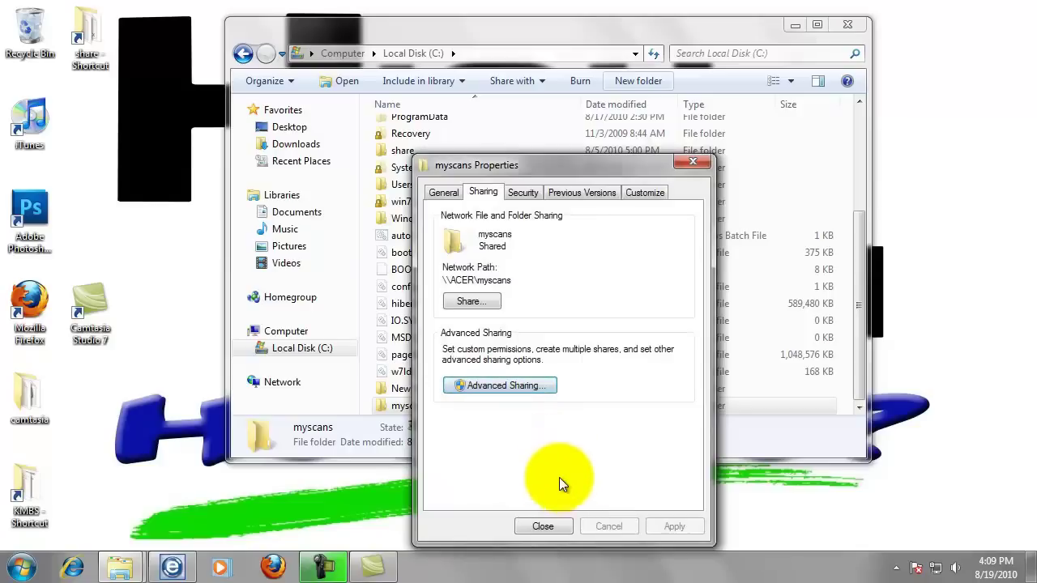
Review bizhub's security permissions on myscans and close the folder properties
{"action": "left_click", "coordinate": [525, 195]}
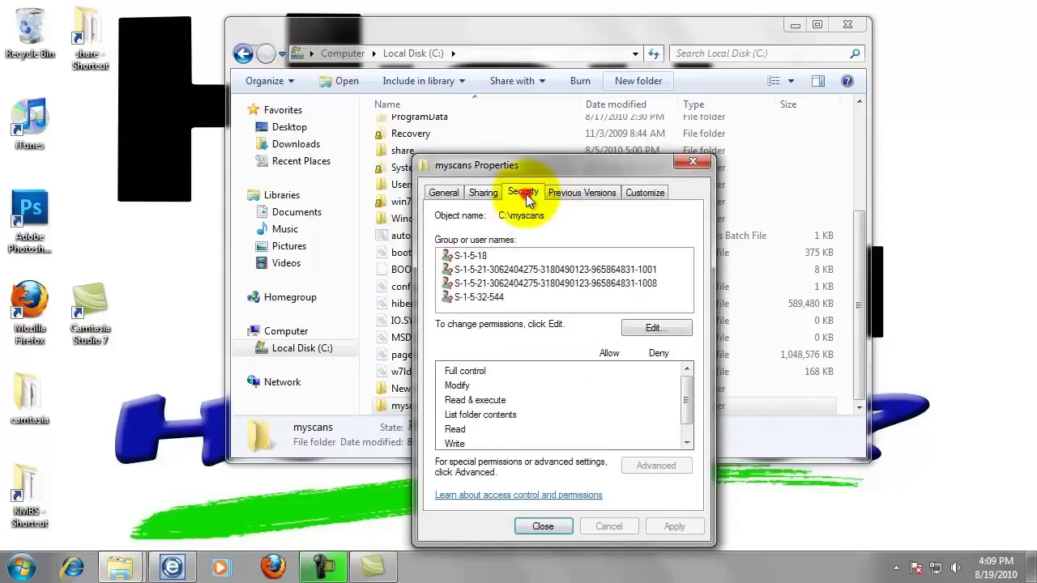
{"action": "left_click", "coordinate": [504, 284]}
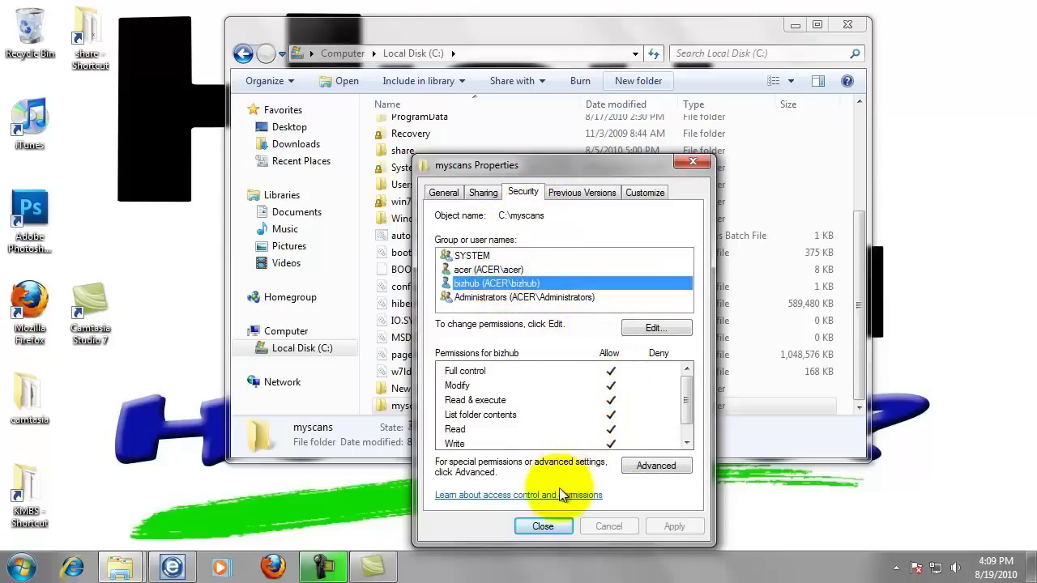
{"action": "left_click", "coordinate": [554, 525]}
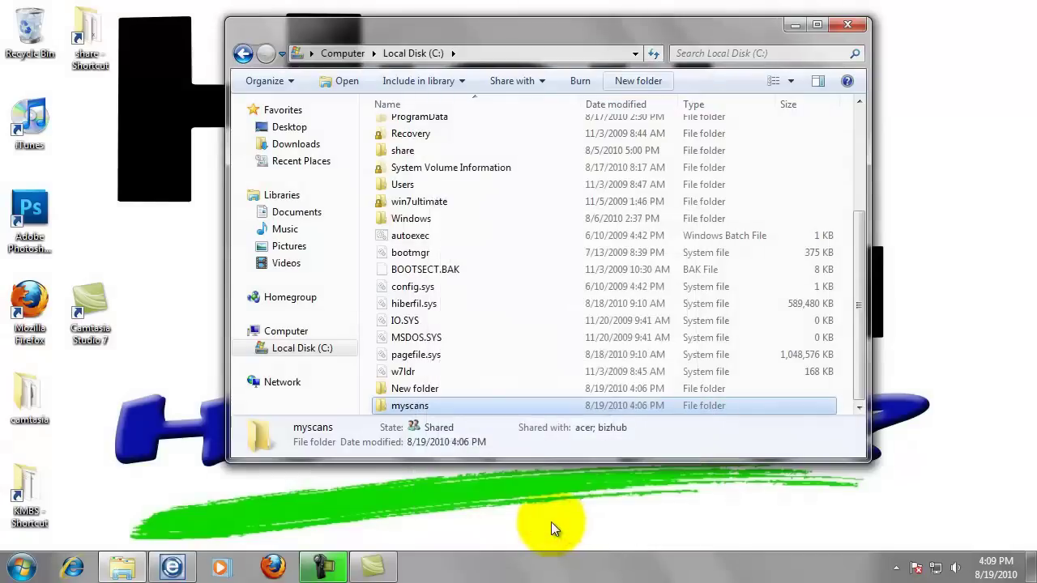
Send a myscans shortcut to the desktop and close the folder window
{"action": "right_click", "coordinate": [420, 412]}
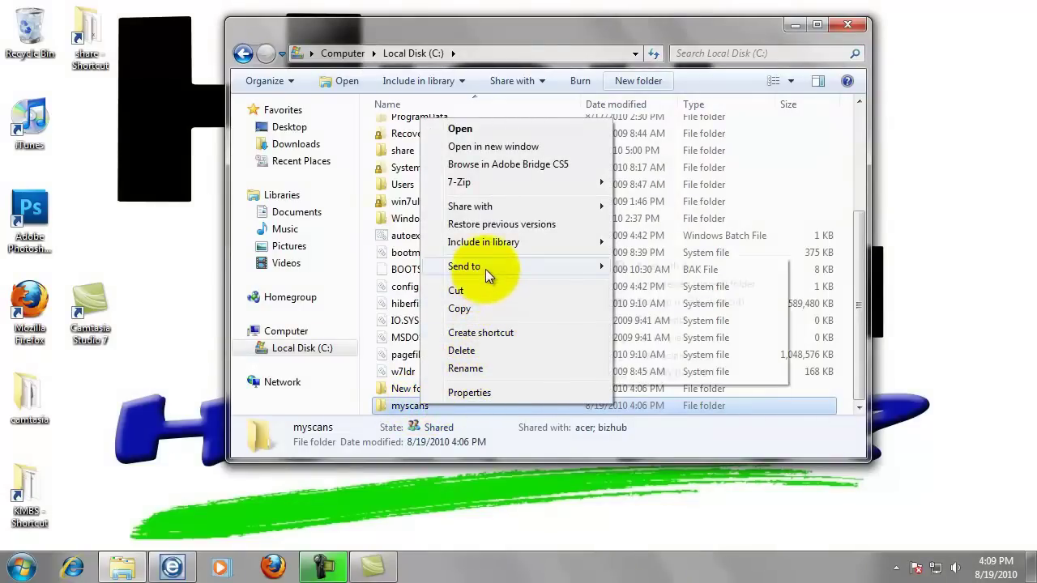
{"action": "mouse_move", "coordinate": [485, 268]}
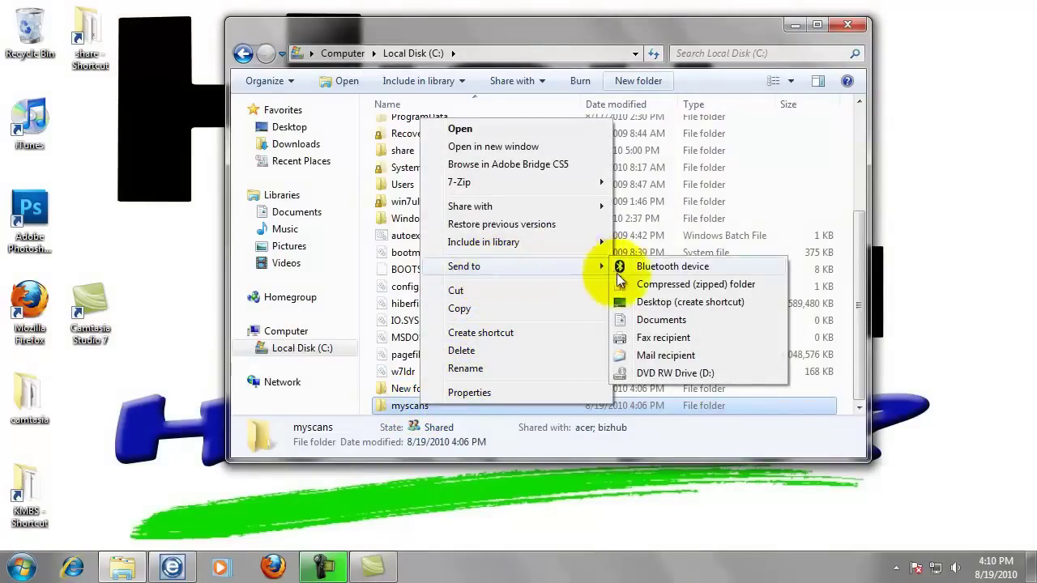
{"action": "left_click", "coordinate": [645, 305]}
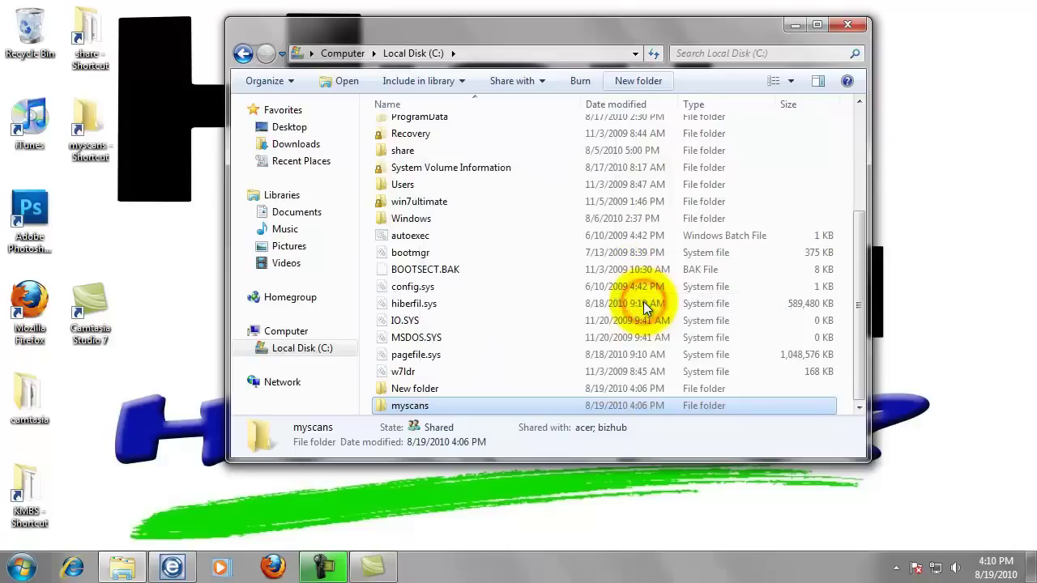
{"action": "left_click", "coordinate": [848, 27]}
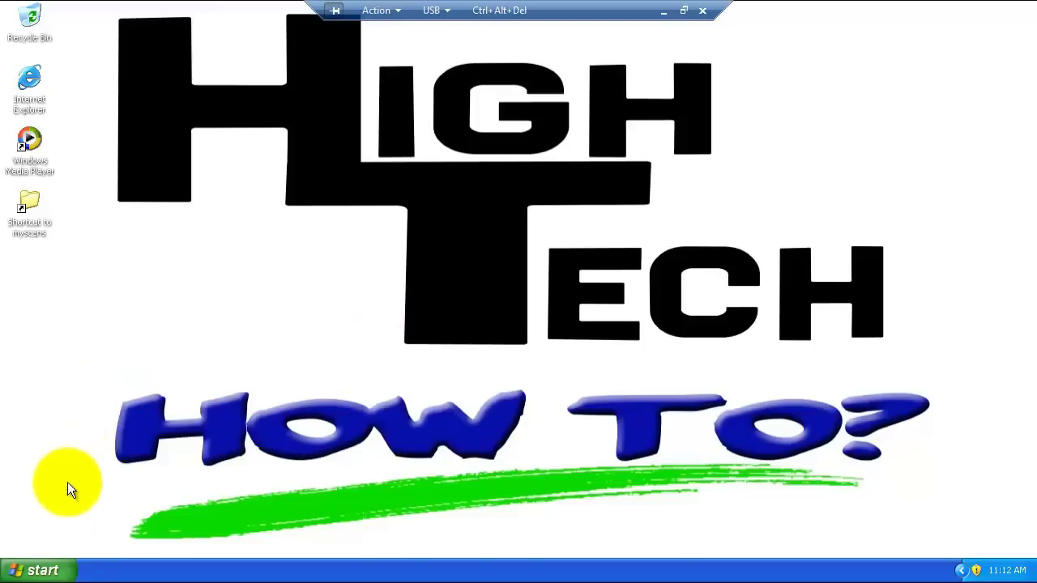
Open Printers and Faxes from the Start menu and bring up the Bizhub 350 printer's options
{"action": "left_click", "coordinate": [42, 570]}
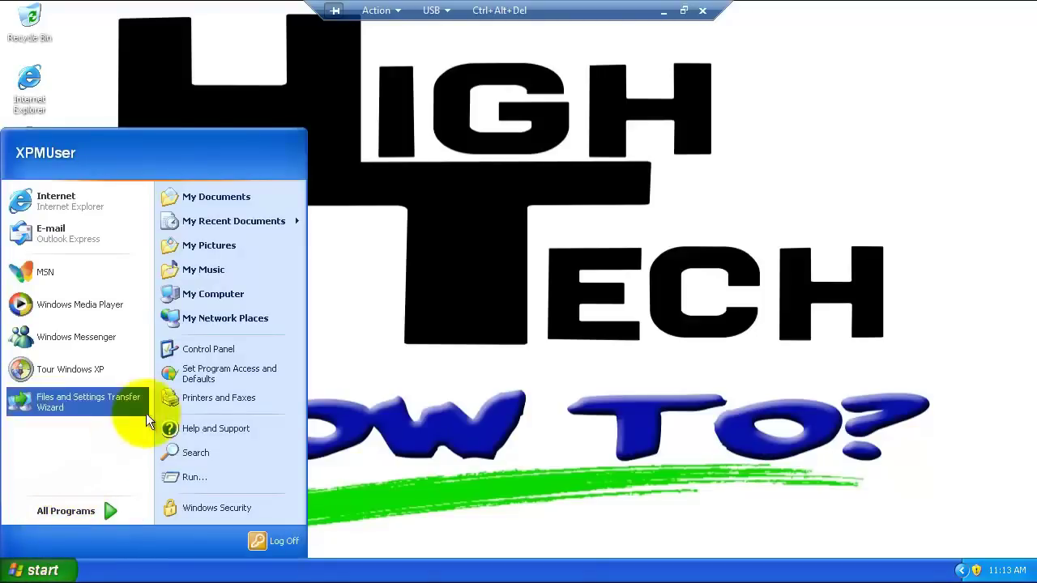
{"action": "left_click", "coordinate": [202, 399]}
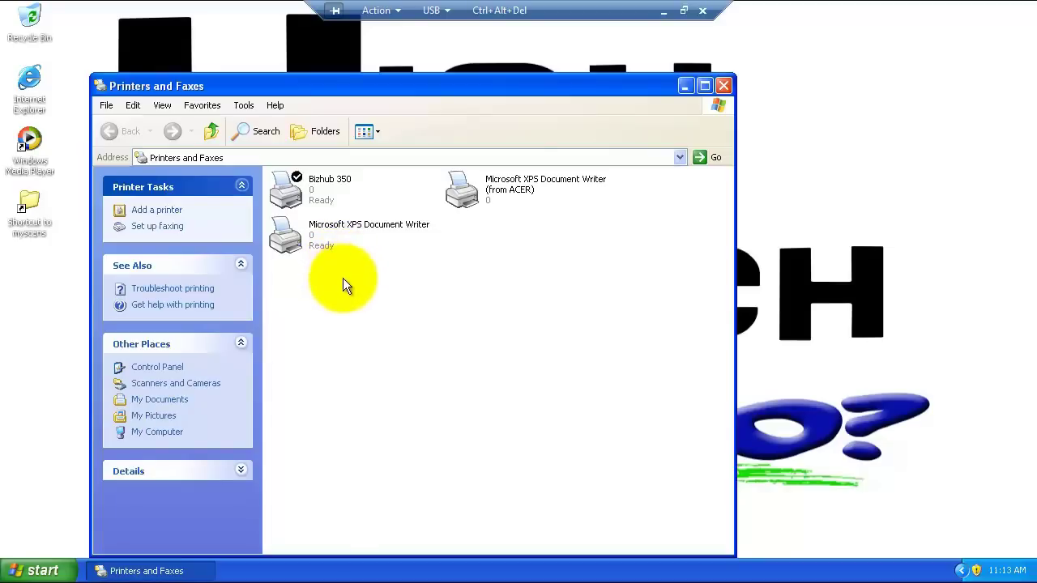
{"action": "right_click", "coordinate": [302, 186]}
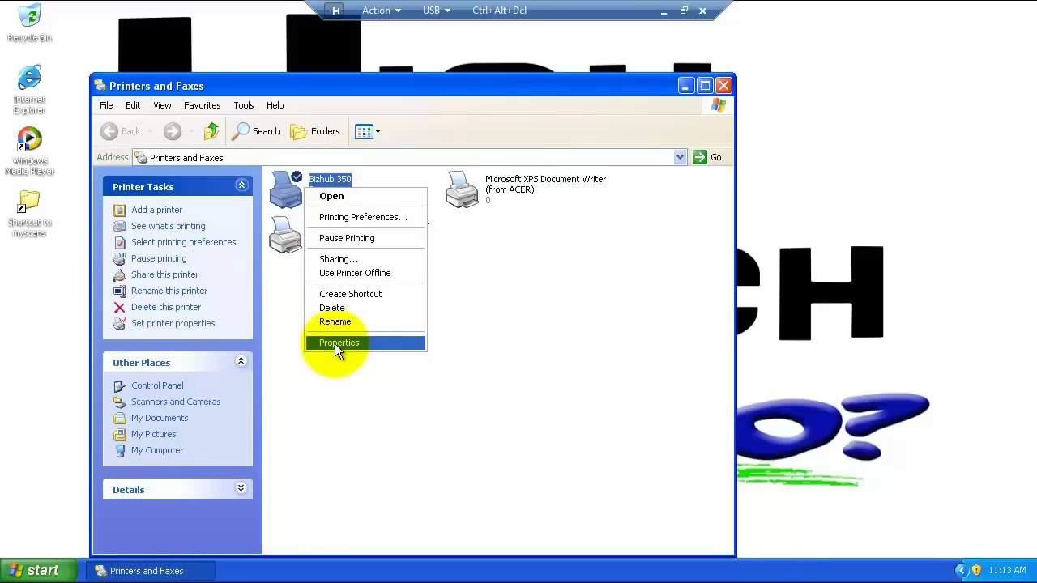
{"action": "left_click", "coordinate": [335, 343]}
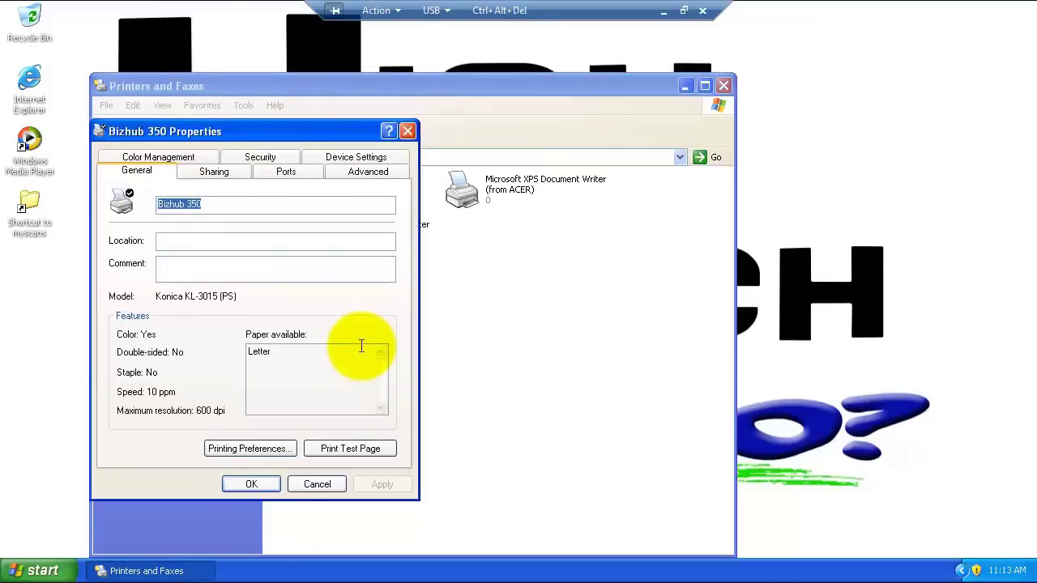
{"action": "left_click", "coordinate": [287, 174]}
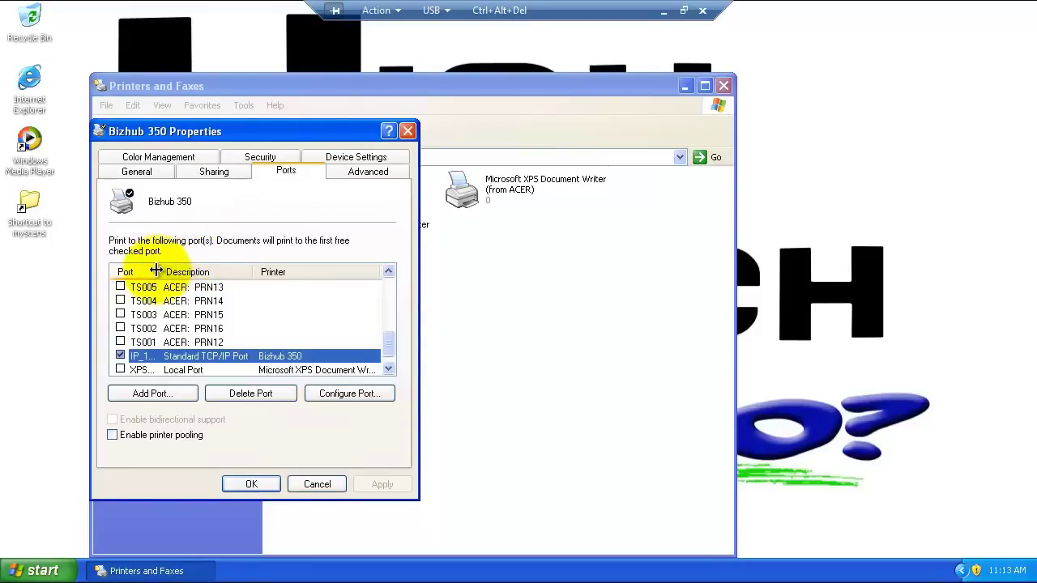
{"action": "left_click_drag", "start_coordinate": [155, 270], "coordinate": [243, 272]}
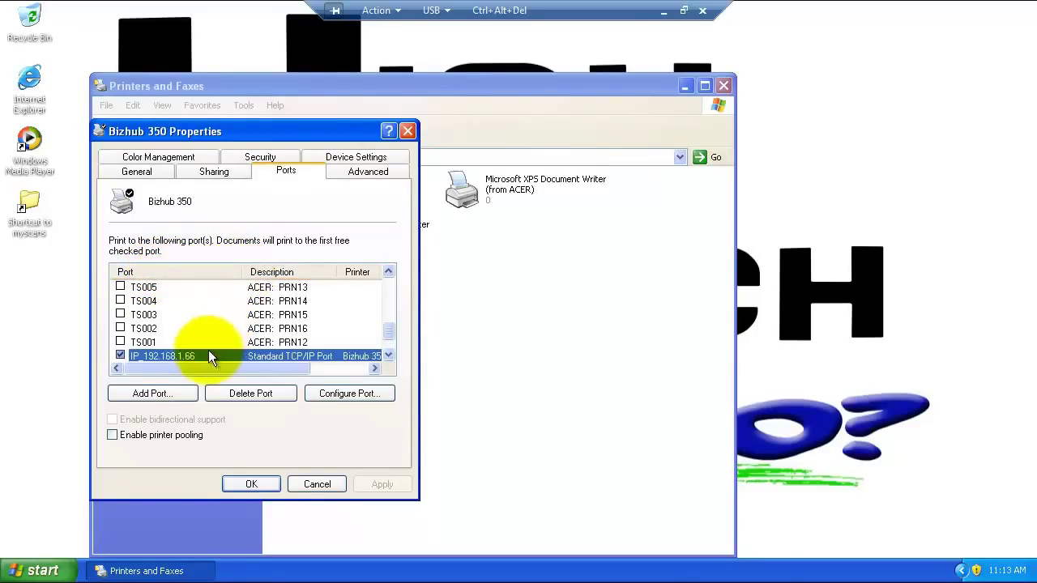
{"action": "left_click", "coordinate": [389, 355]}
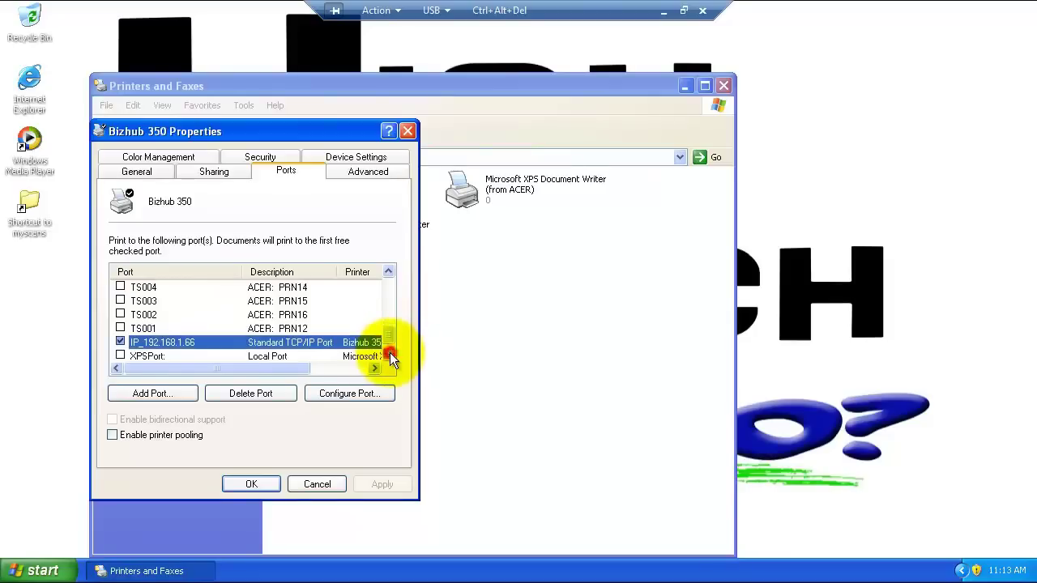
{"action": "left_click", "coordinate": [390, 355]}
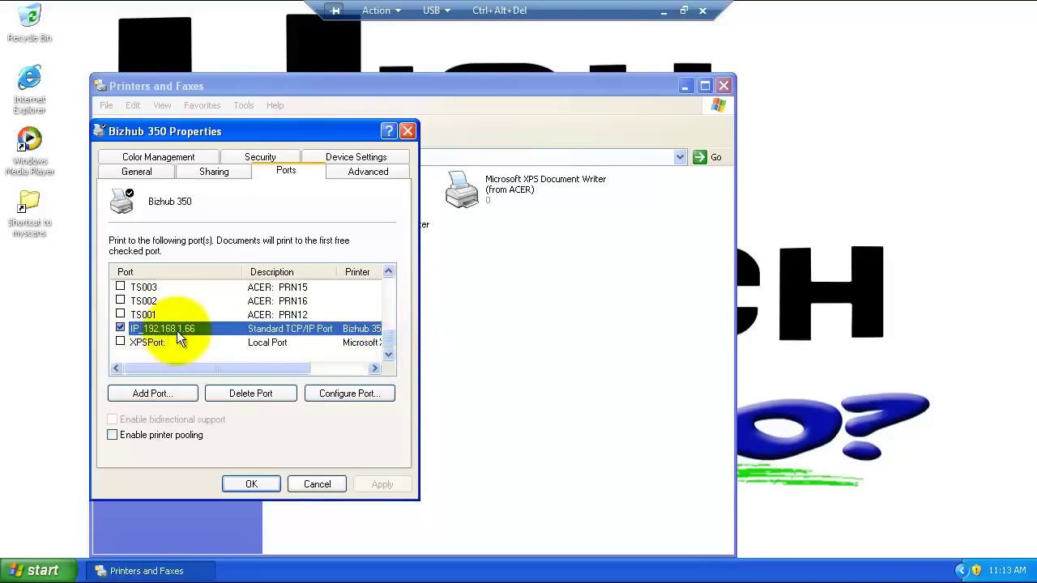
{"action": "left_click", "coordinate": [318, 483]}
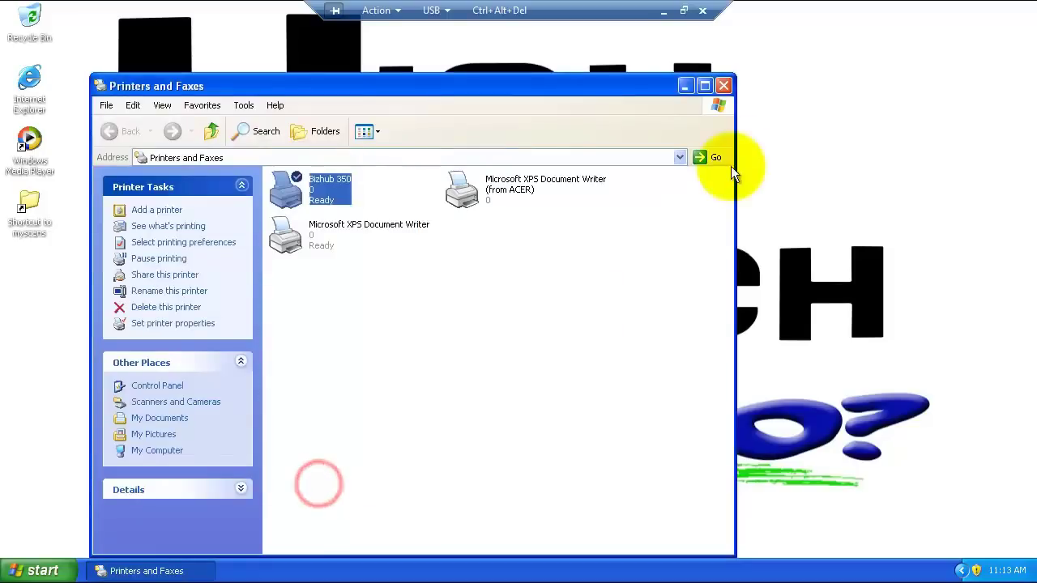
Close the Printers and Faxes window and launch Internet Explorer from the desktop icon
{"action": "left_click", "coordinate": [725, 86]}
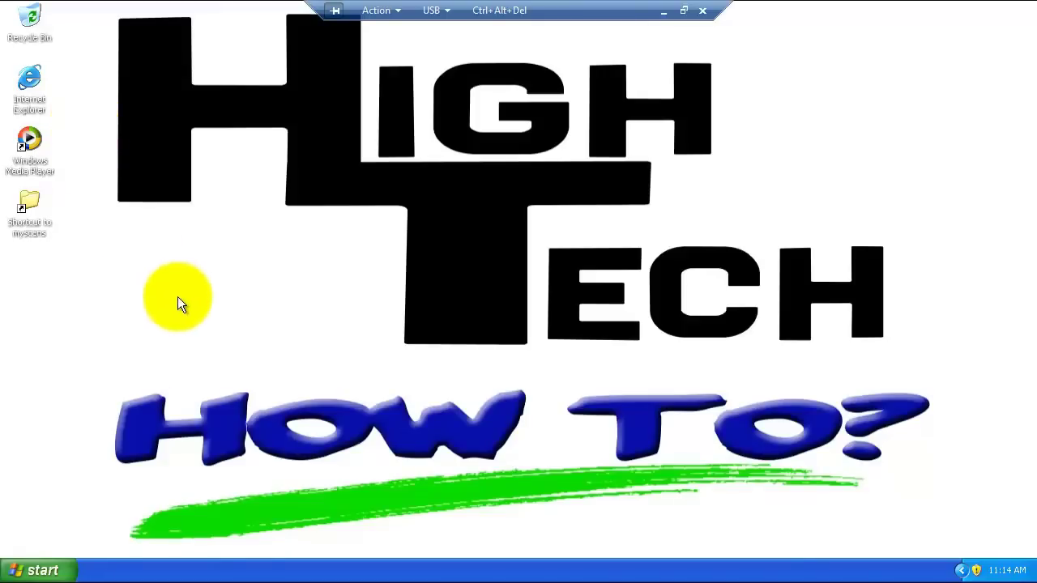
{"action": "double_click", "coordinate": [34, 87]}
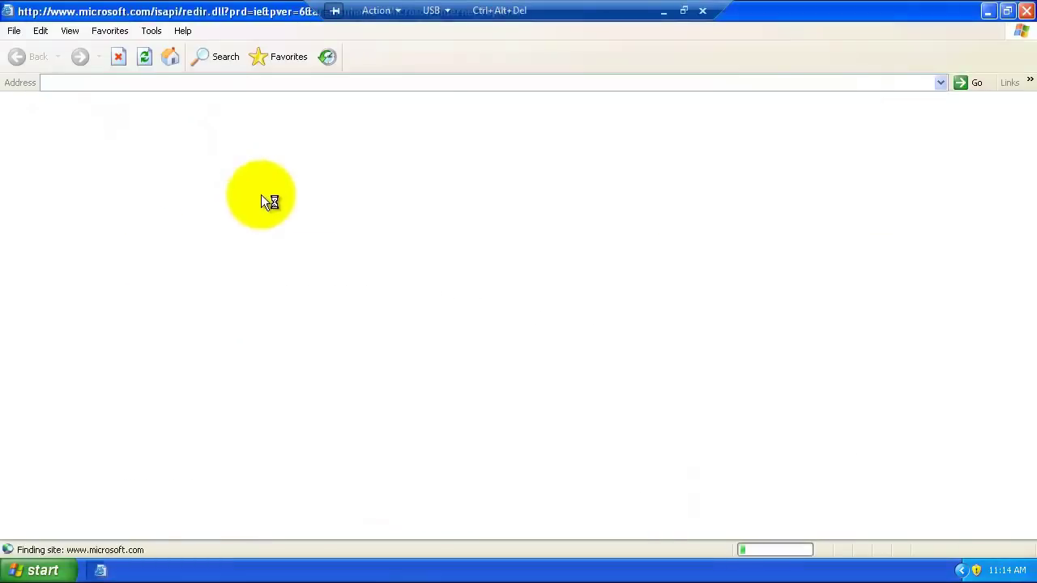
Replace the browser's address with 192.168.1.66 and load the printer's page
{"action": "left_click", "coordinate": [145, 84]}
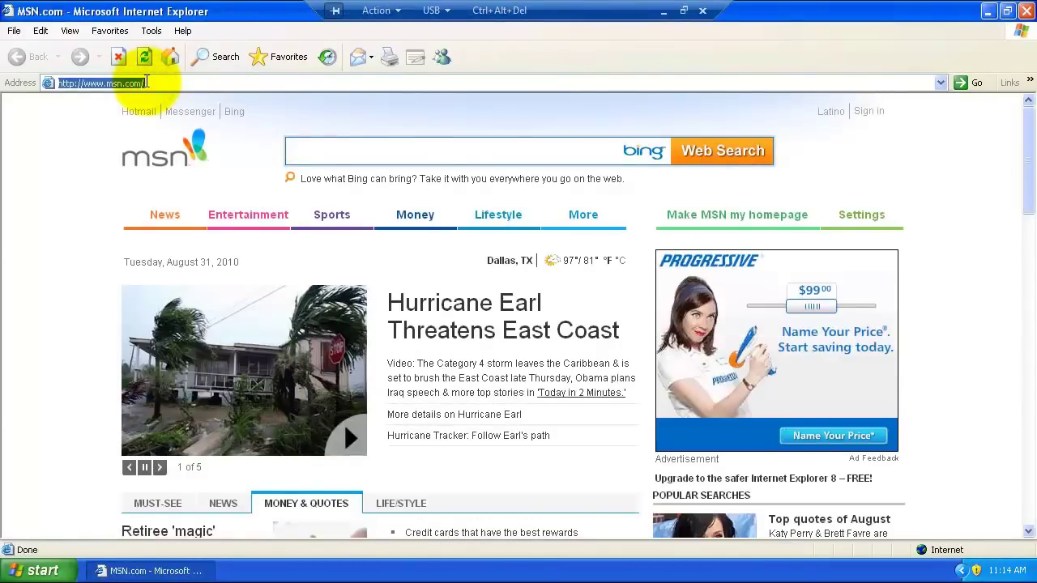
{"action": "key", "text": "BackSpace"}
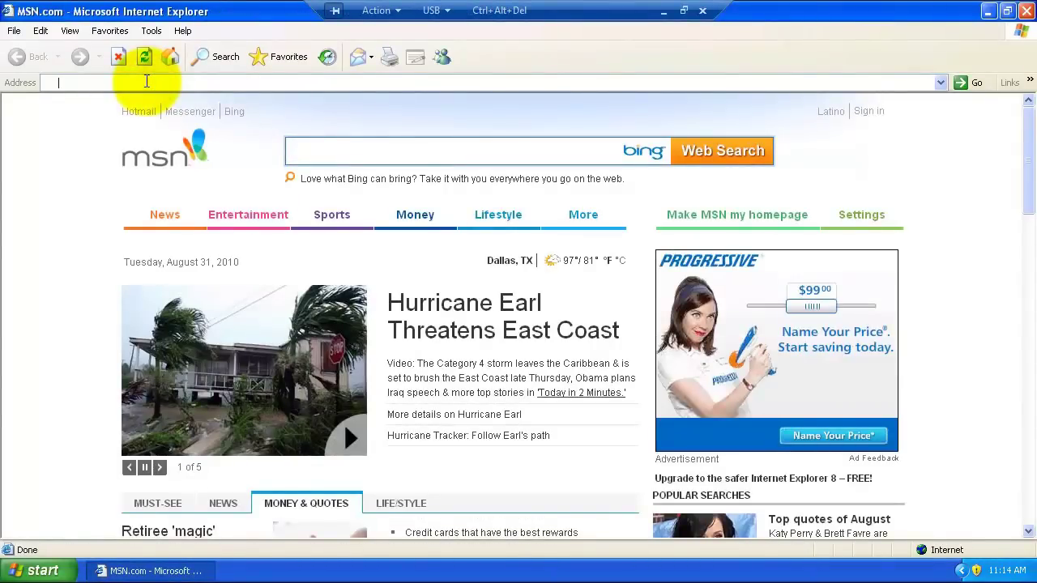
{"action": "type", "text": "192.168.1.66"}
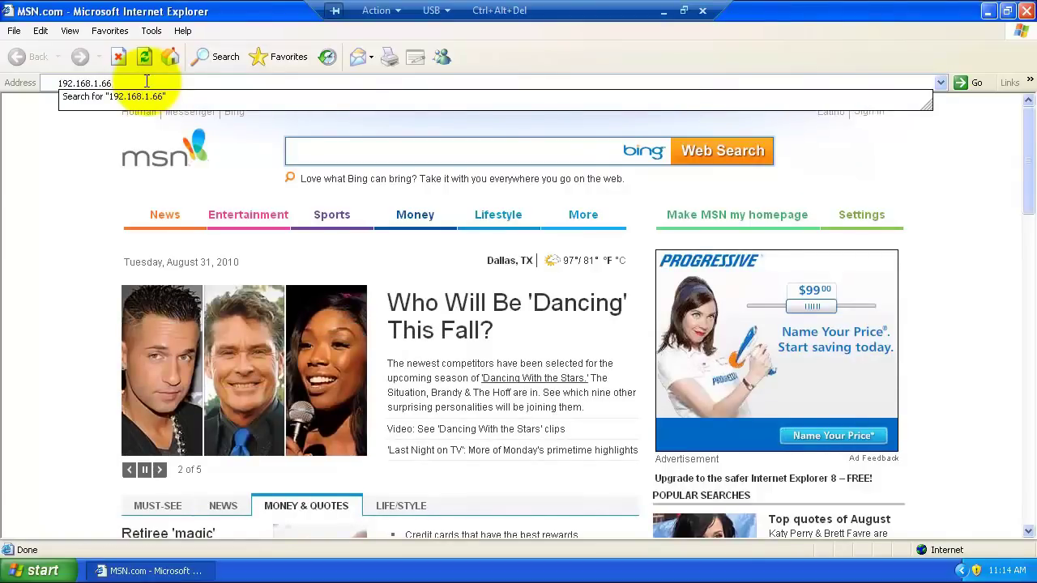
{"action": "key", "text": "Return"}
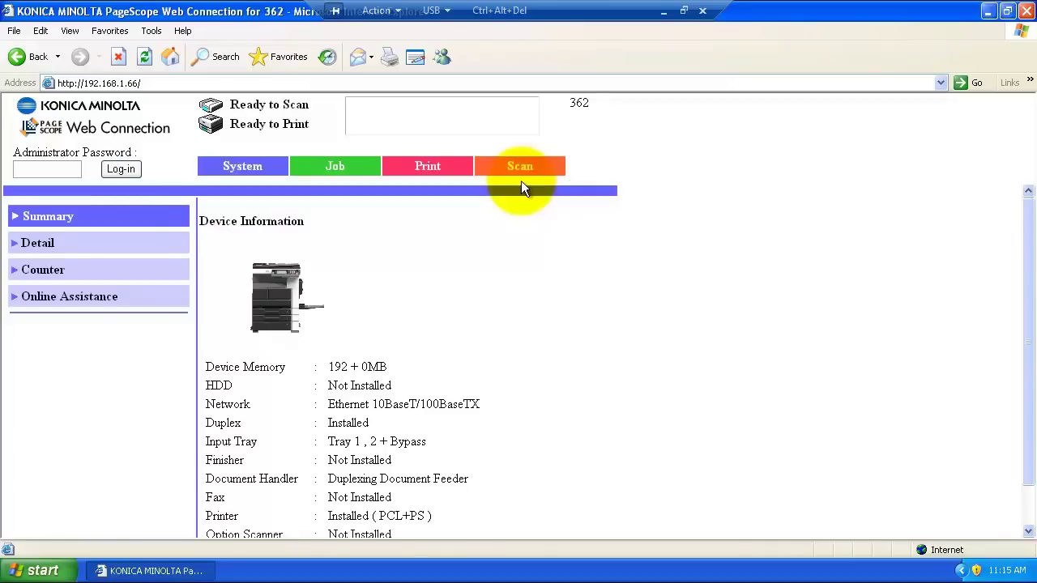
Switch PageScope Web Connection to the Scan section's One-Touch Key Registration page
{"action": "left_click", "coordinate": [523, 168]}
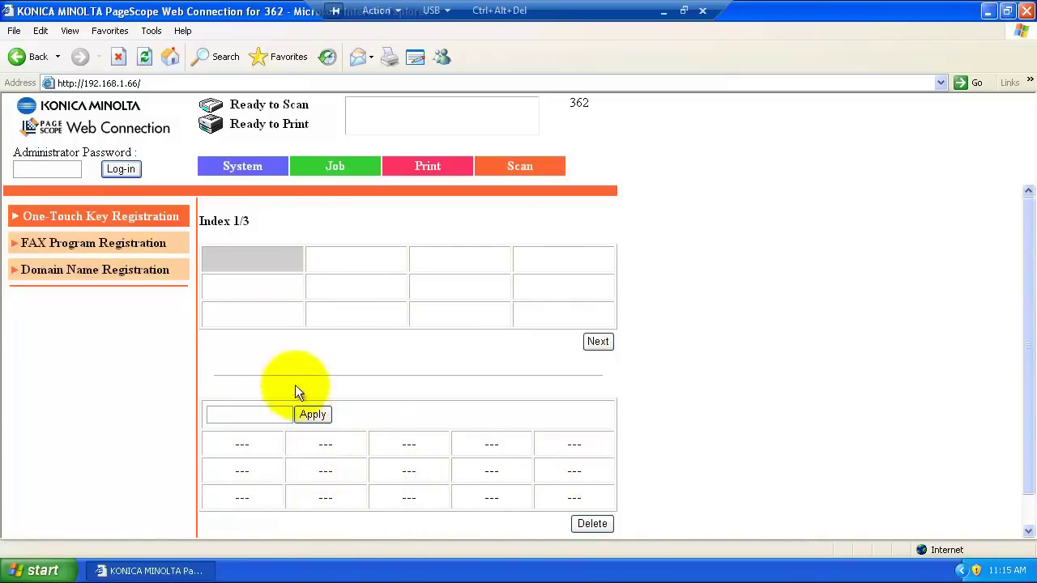
Name the first index 'Scan', then start a TX:PC(SMB) one-touch entry in the first slot
{"action": "left_click", "coordinate": [254, 413]}
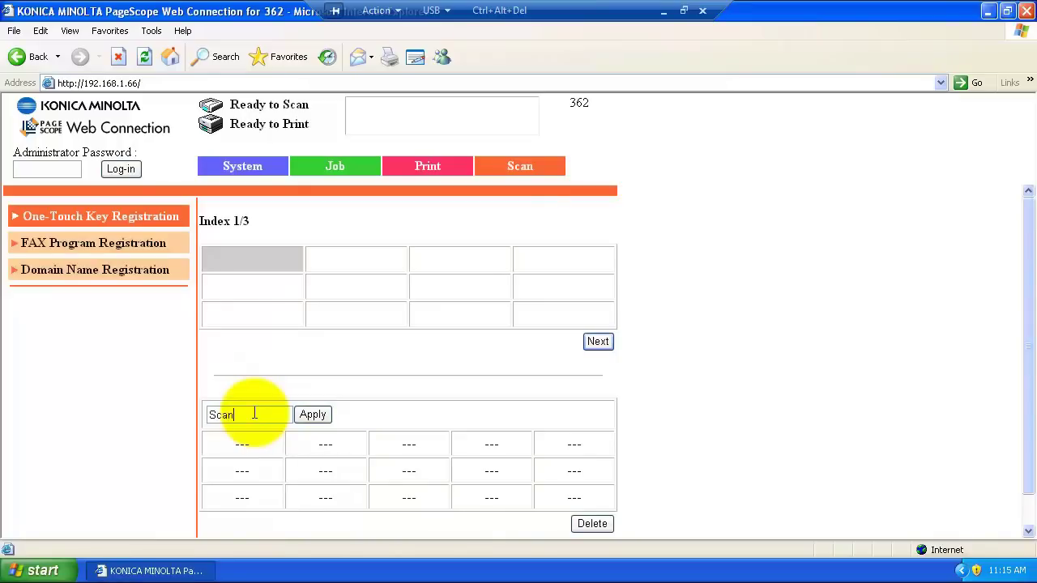
{"action": "left_click", "coordinate": [308, 417]}
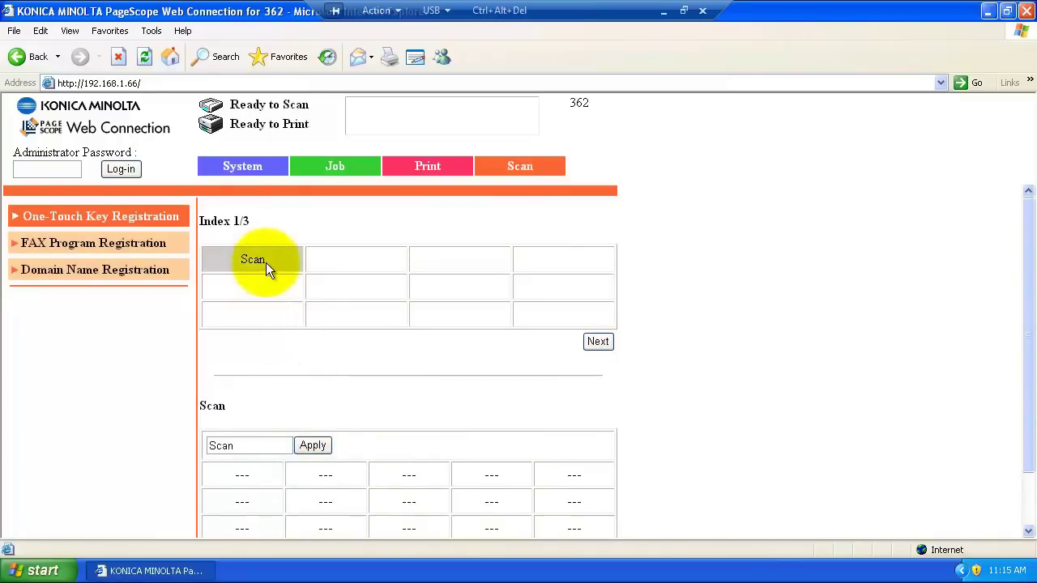
{"action": "left_click", "coordinate": [244, 477]}
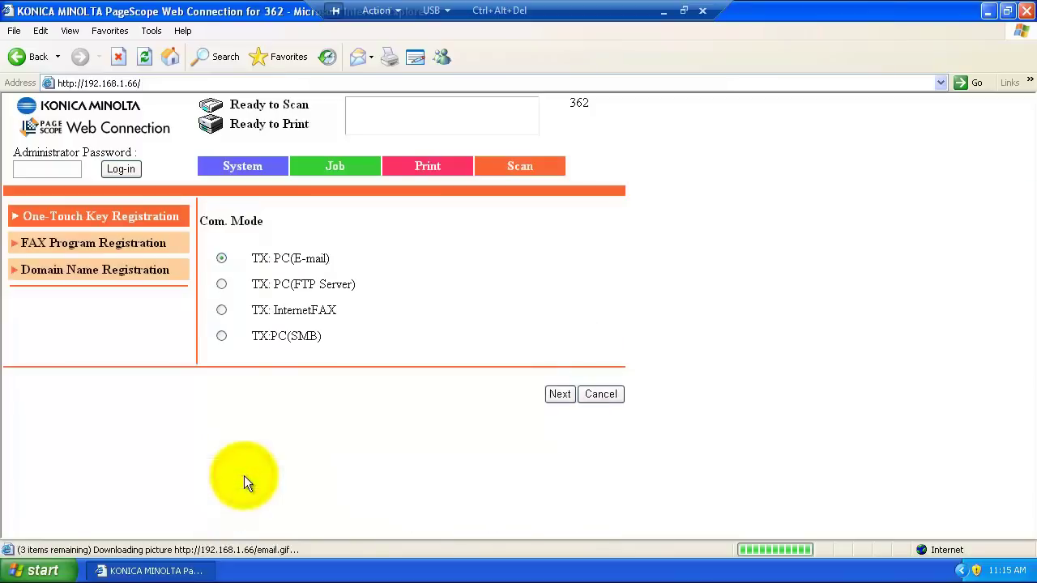
{"action": "left_click", "coordinate": [221, 335]}
{"action": "left_click", "coordinate": [561, 394]}
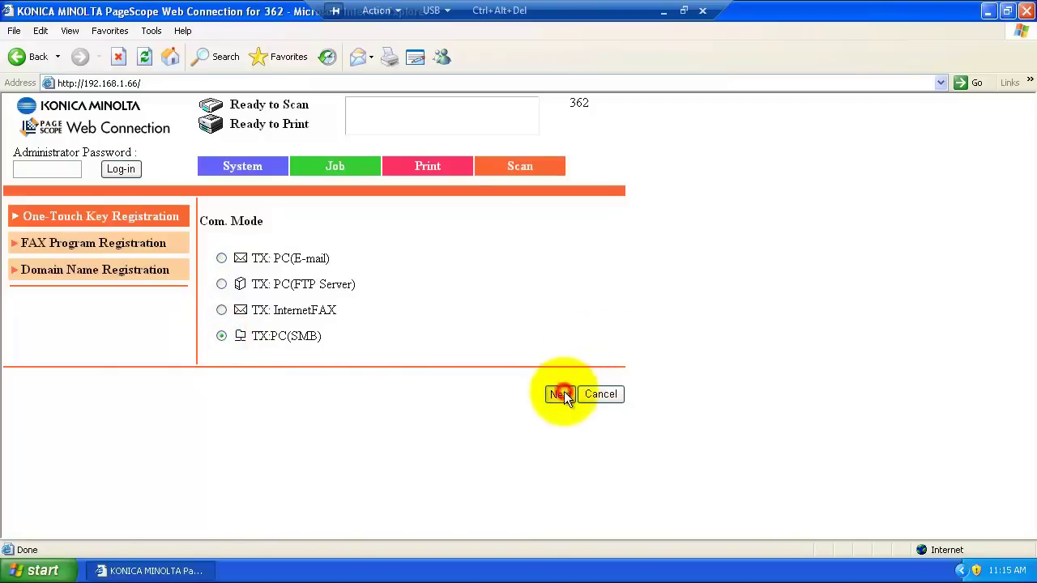
{"action": "left_click", "coordinate": [453, 258]}
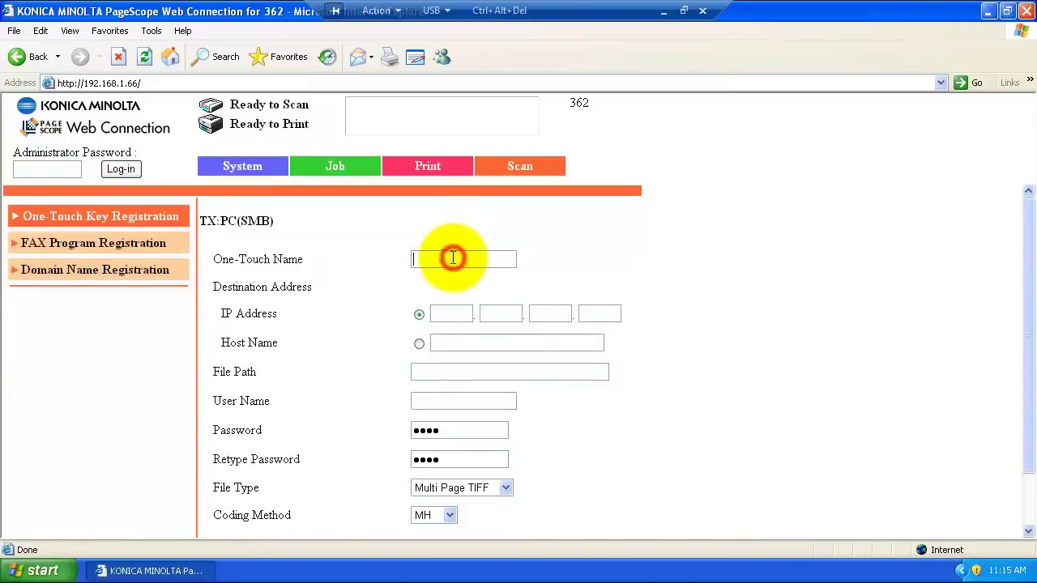
Enter the one-touch key's name and choose Host Name as the destination address type
{"action": "type", "text": "Jarrod"}
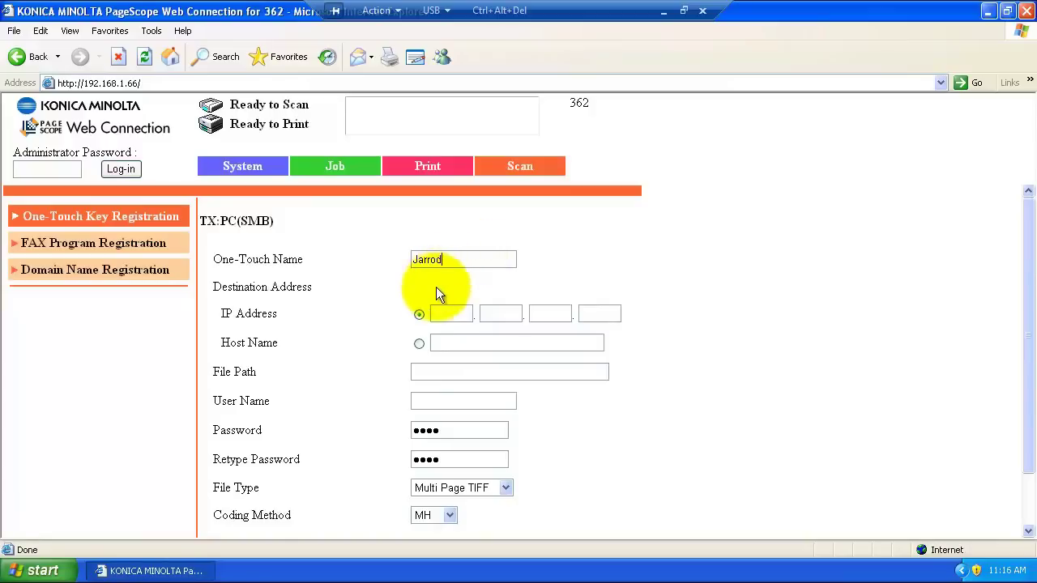
{"action": "left_click", "coordinate": [440, 343]}
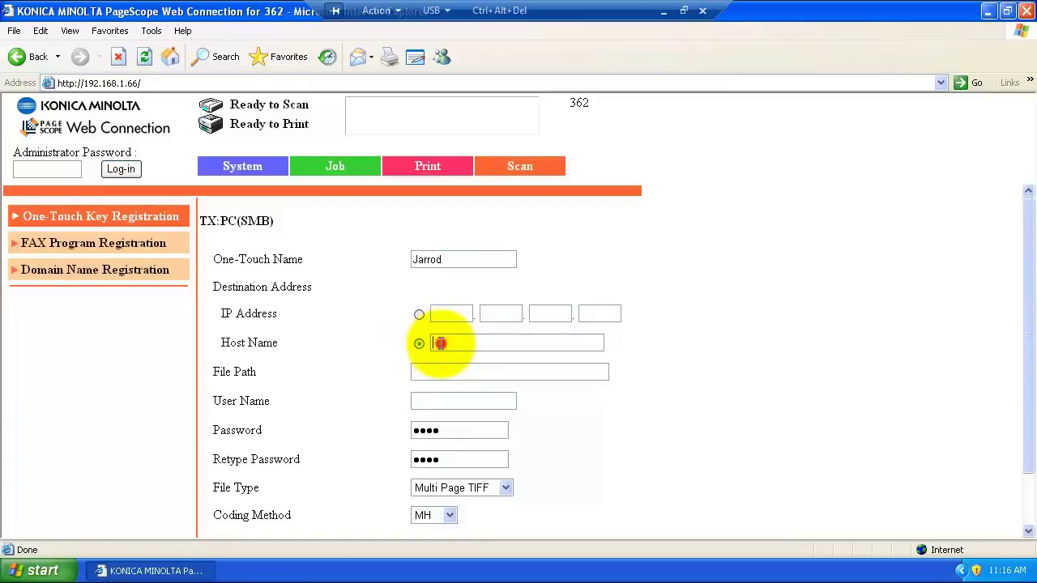
Copy the full computer name VirtualXP-56538 from System Properties' Computer Name tab
{"action": "left_click", "coordinate": [43, 571]}
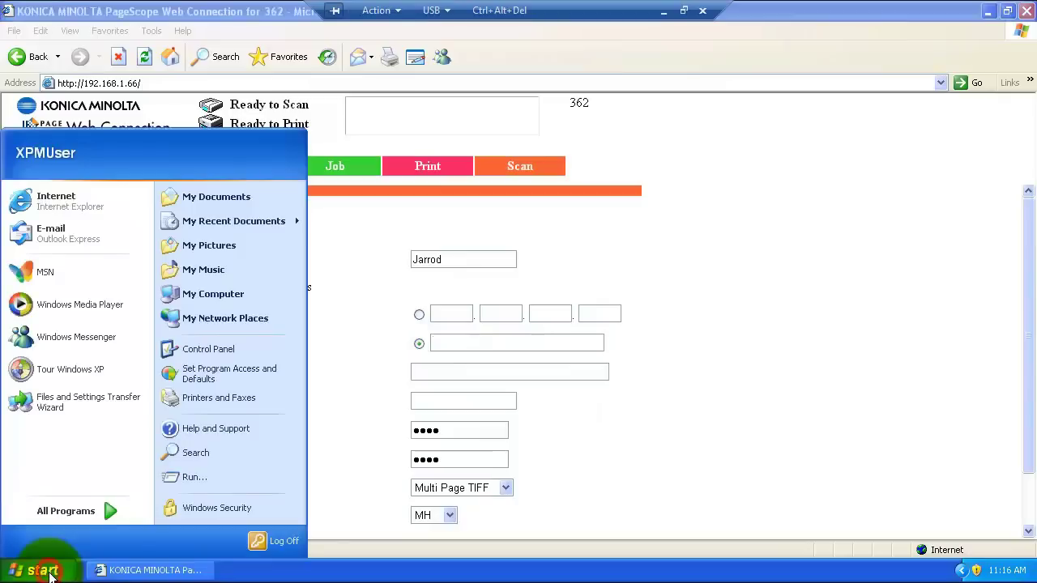
{"action": "right_click", "coordinate": [219, 298]}
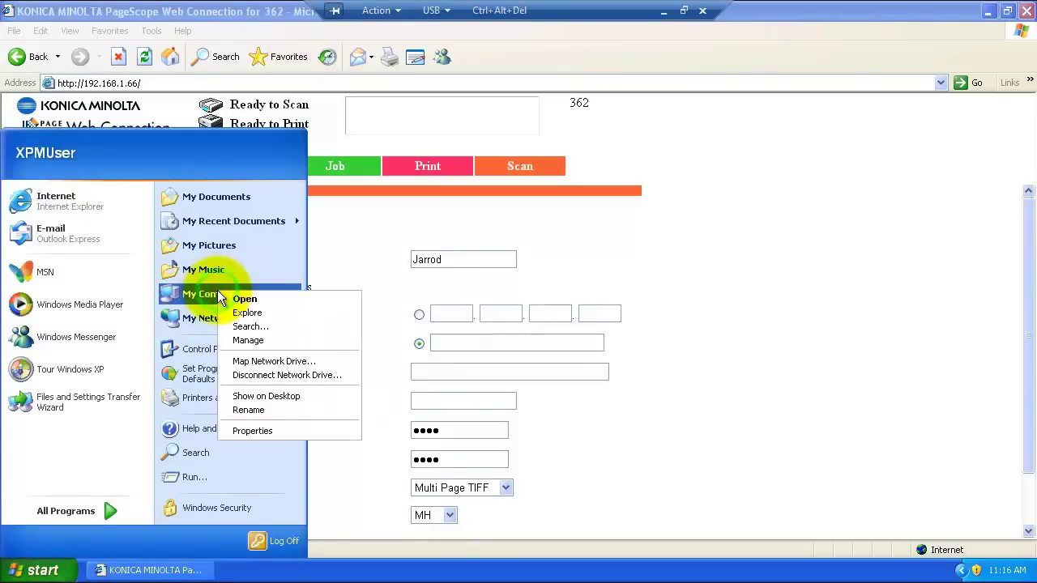
{"action": "left_click", "coordinate": [259, 431]}
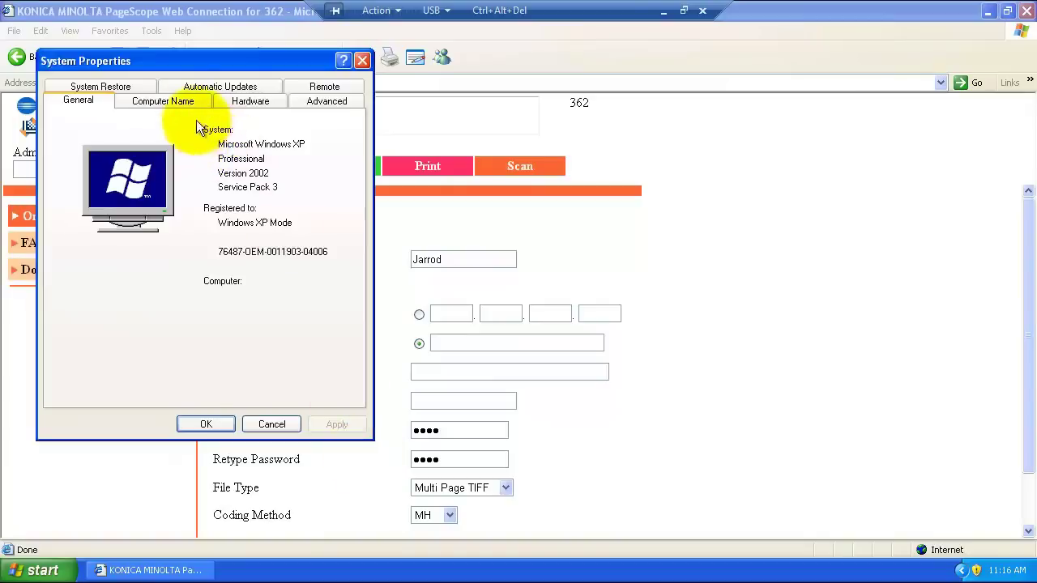
{"action": "left_click", "coordinate": [179, 99]}
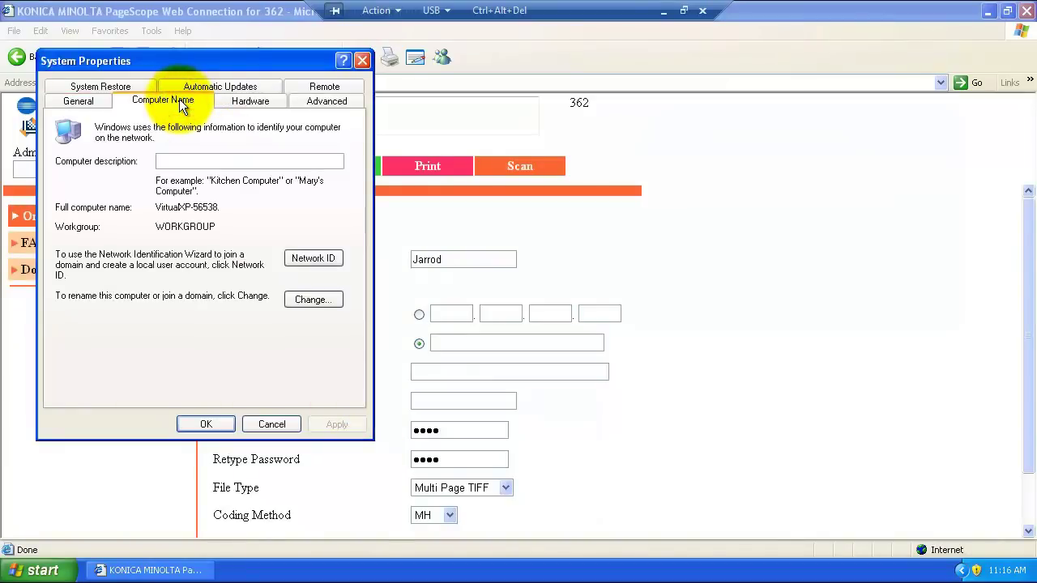
{"action": "left_click_drag", "start_coordinate": [217, 206], "coordinate": [172, 206]}
{"action": "right_click", "coordinate": [173, 207]}
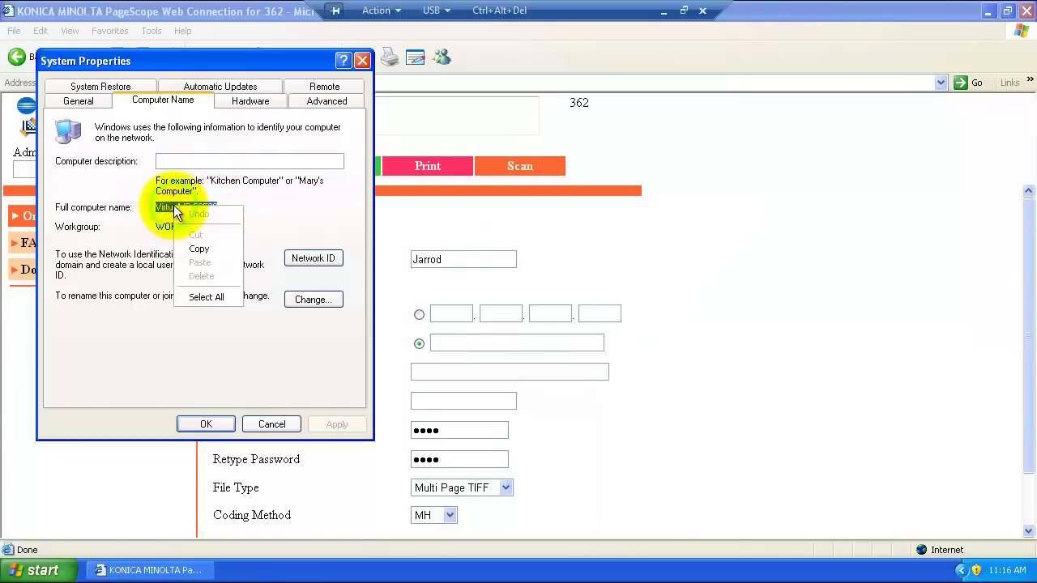
{"action": "left_click", "coordinate": [209, 247]}
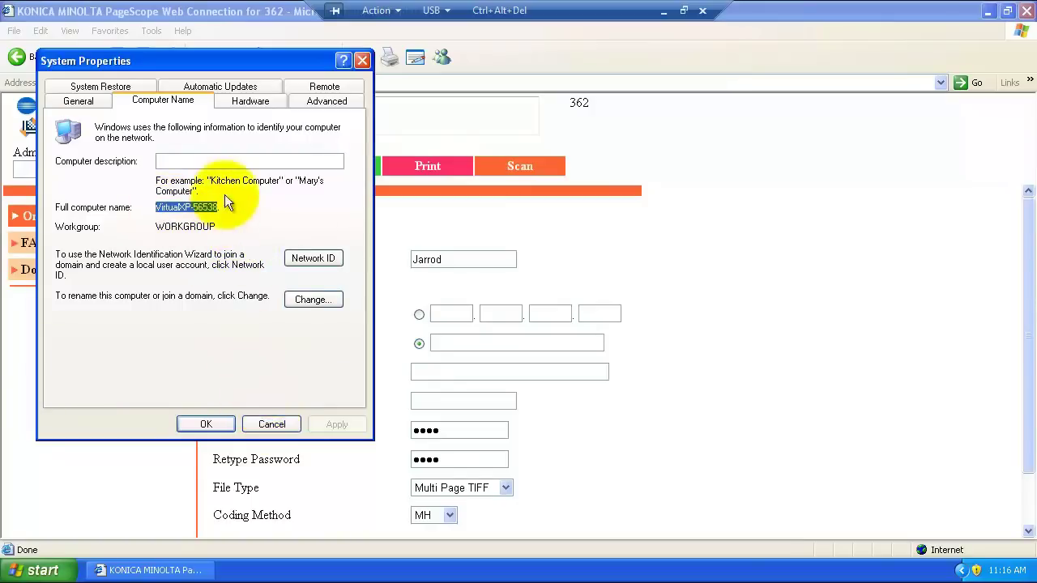
Close System Properties and paste the computer name into Host Name, uppercased to VIRTUALXP-56538
{"action": "left_click", "coordinate": [270, 424]}
{"action": "left_click", "coordinate": [496, 342]}
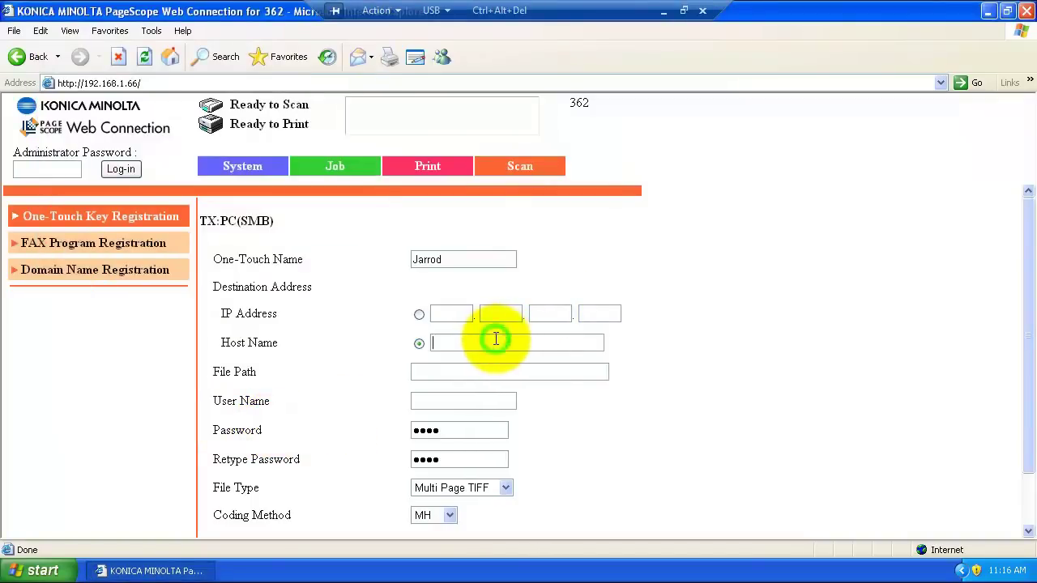
{"action": "right_click", "coordinate": [499, 344]}
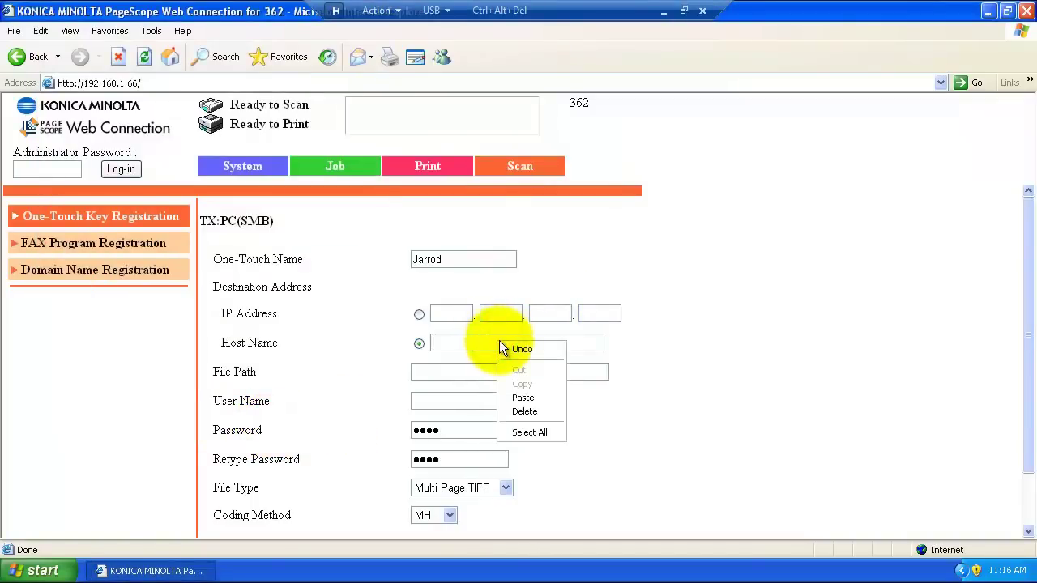
{"action": "left_click", "coordinate": [524, 400]}
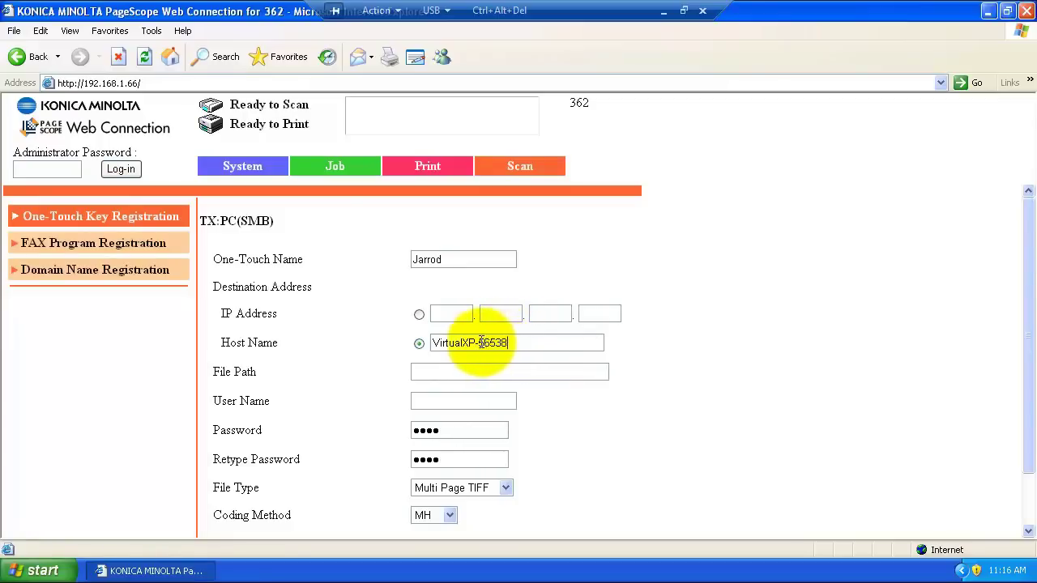
{"action": "left_click_drag", "start_coordinate": [463, 343], "coordinate": [438, 343]}
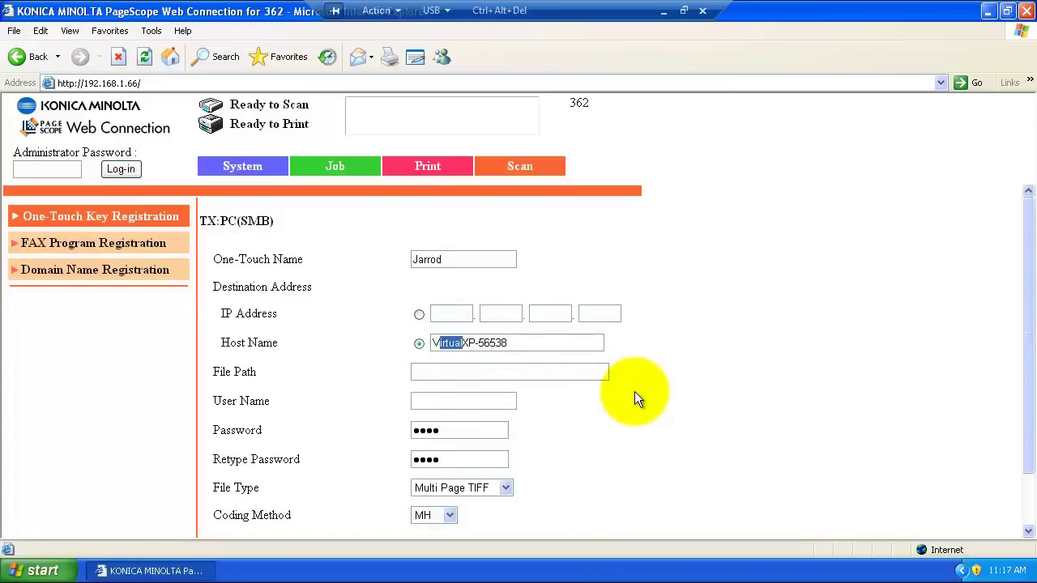
{"action": "key", "text": "BackSpace"}
{"action": "type", "text": "IRTUAL"}
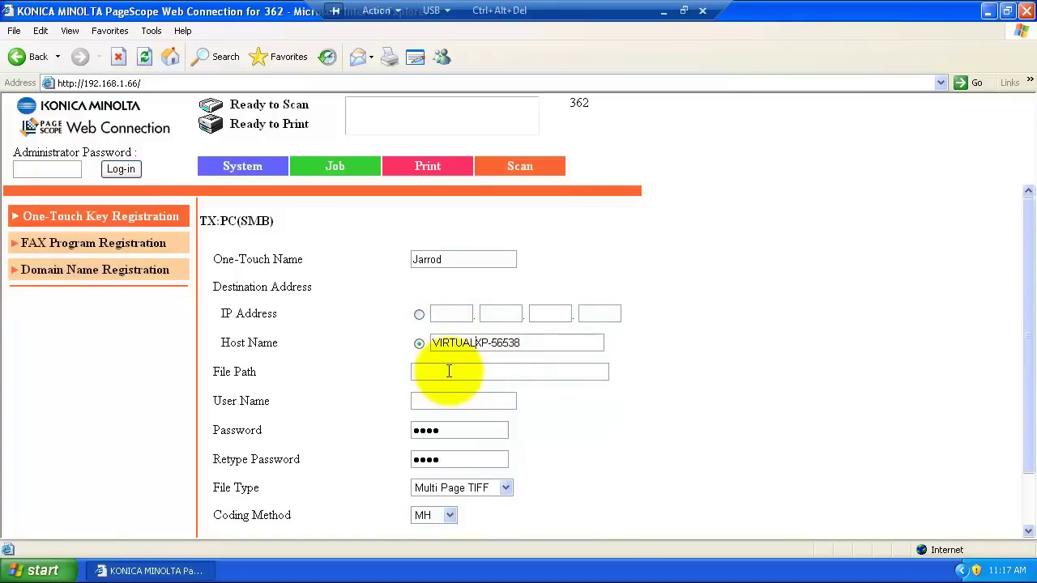
{"action": "left_click", "coordinate": [449, 371]}
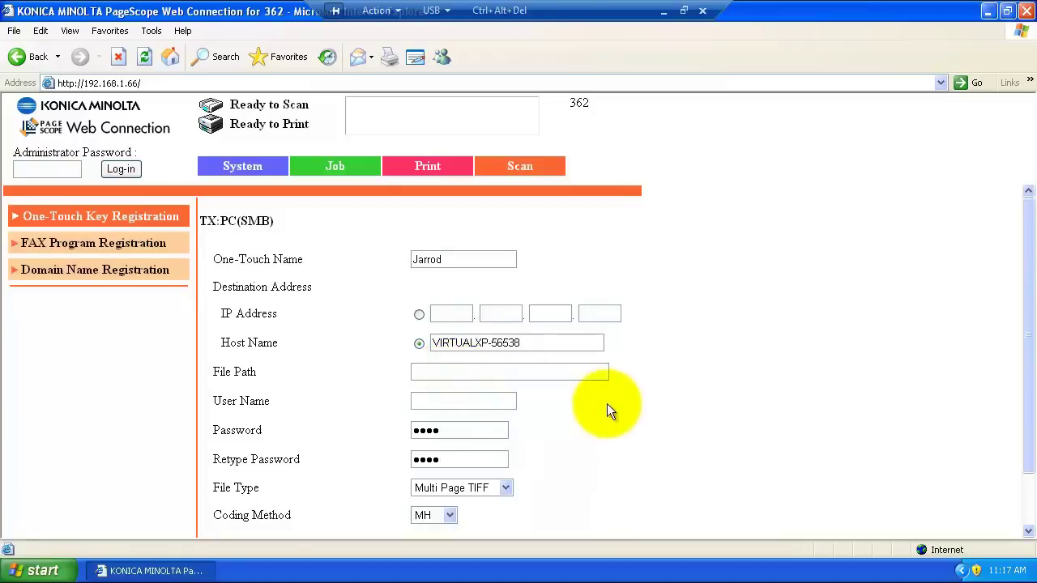
Enter file path myscans, user name bizhub, and the share account's password in both password fields
{"action": "type", "text": "myscans"}
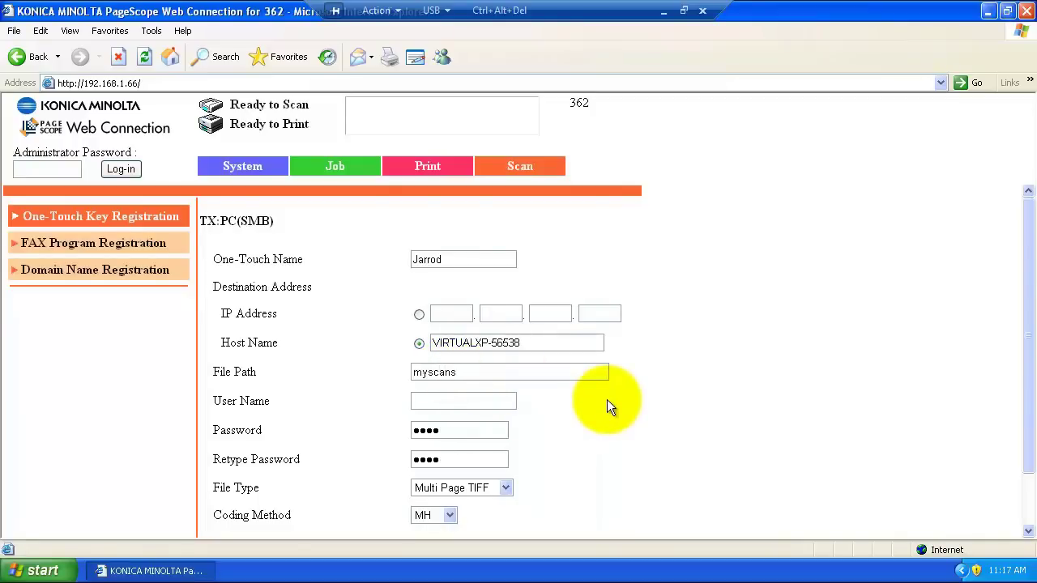
{"action": "left_click", "coordinate": [477, 401]}
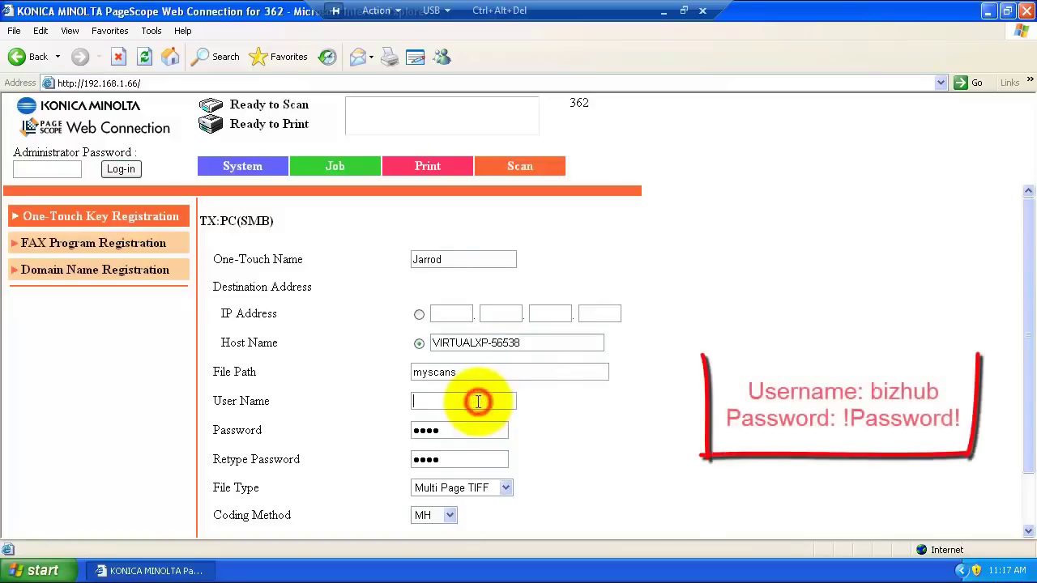
{"action": "type", "text": "bizhub"}
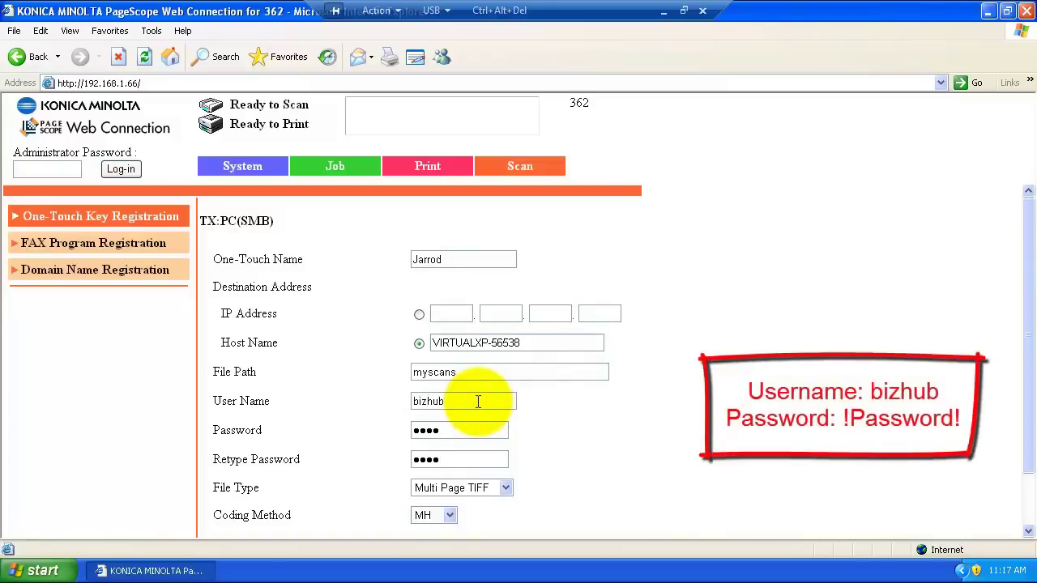
{"action": "key", "text": "Delete"}
{"action": "key", "text": "Delete"}
{"action": "type", "text": "!Password!!"}
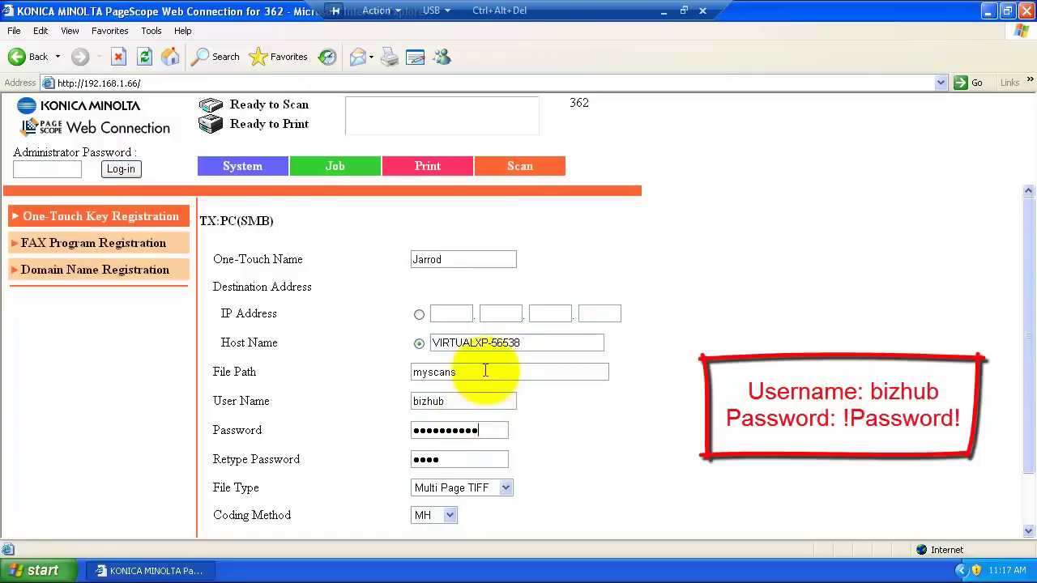
{"action": "left_click_drag", "start_coordinate": [452, 460], "coordinate": [366, 462]}
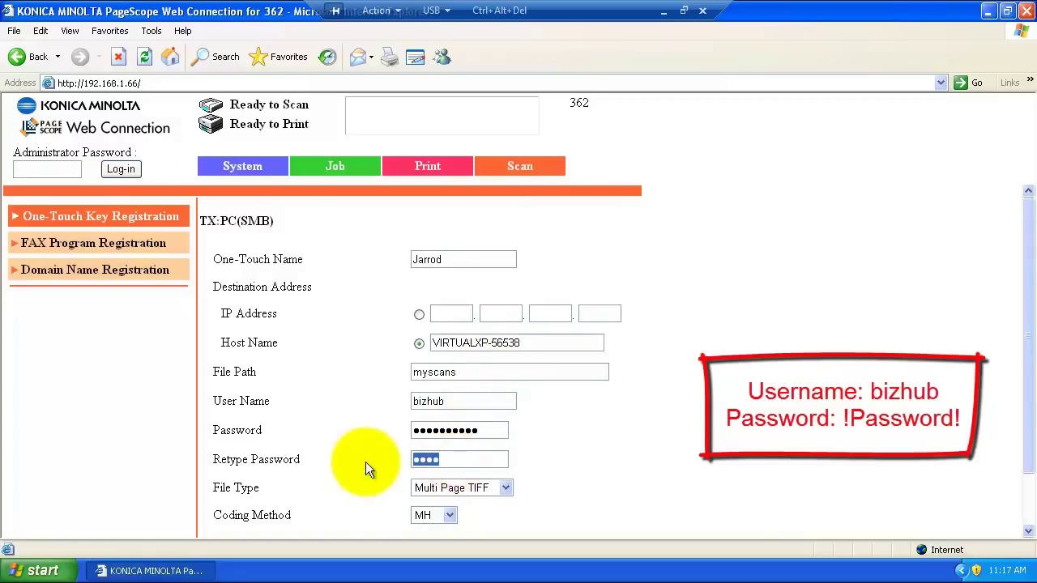
{"action": "type", "text": "!Password!"}
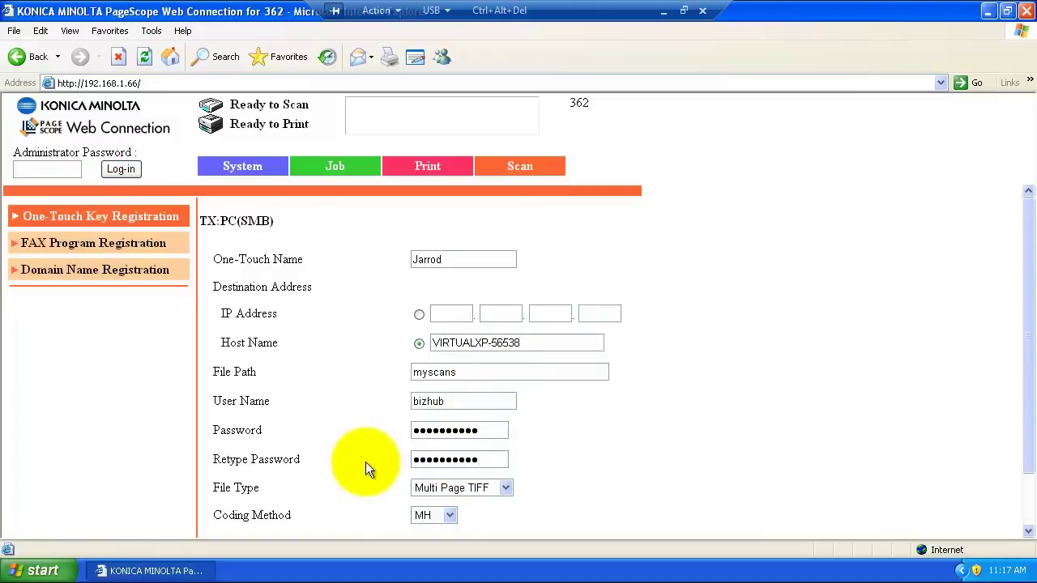
{"action": "scroll", "coordinate": [368, 463], "scroll_direction": "down", "scroll_amount": 3}
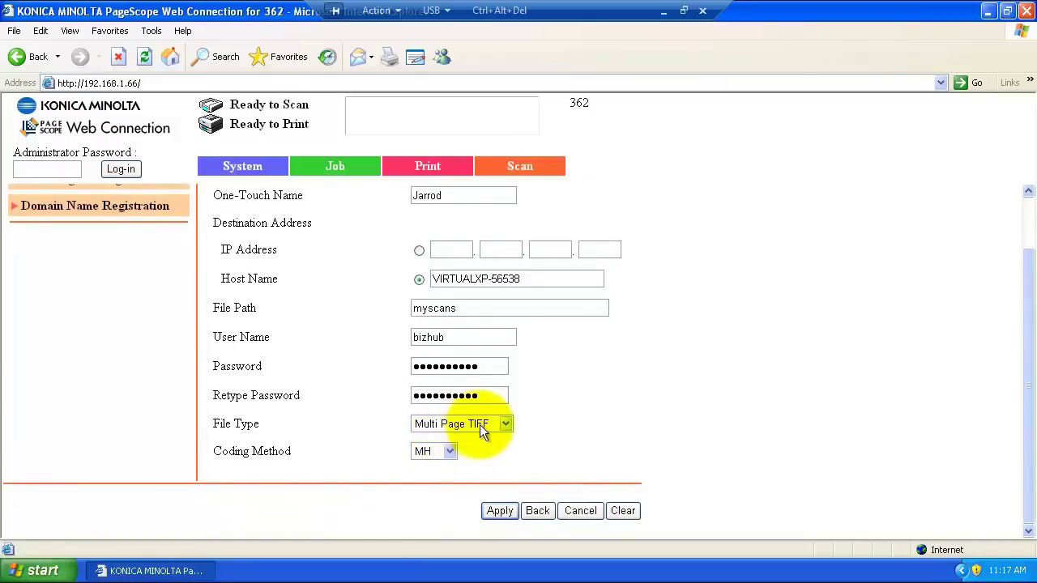
Set the file type to PDF, apply the one-touch key, and close Internet Explorer
{"action": "left_click", "coordinate": [503, 423]}
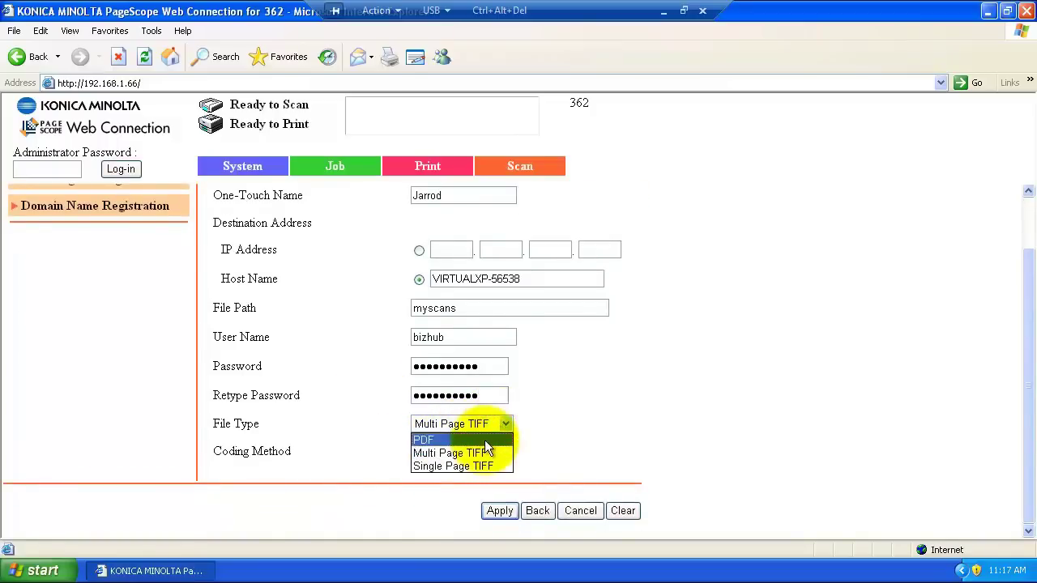
{"action": "left_click", "coordinate": [484, 439]}
{"action": "left_click", "coordinate": [500, 510]}
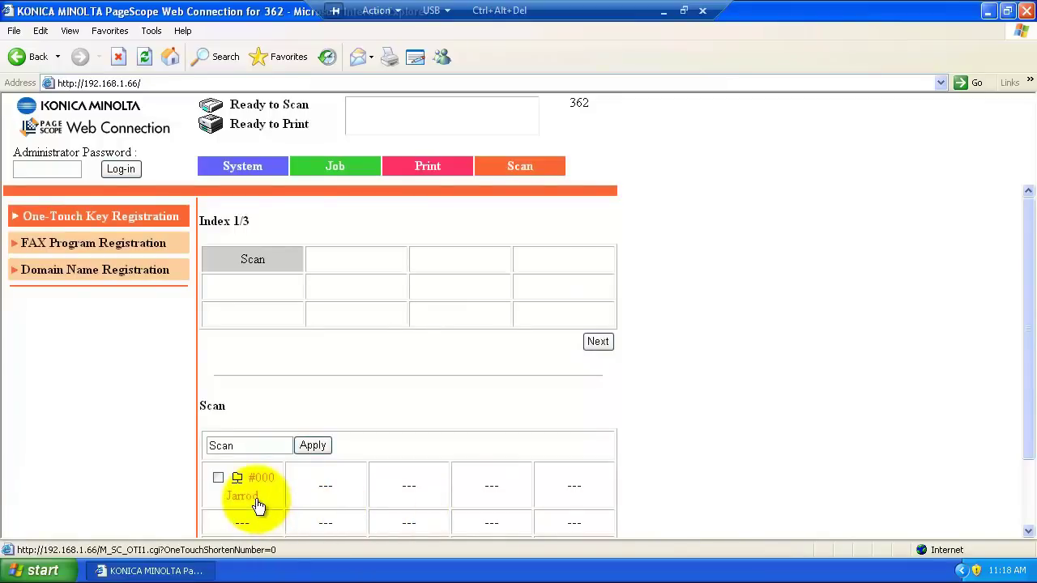
{"action": "left_click", "coordinate": [1025, 11]}
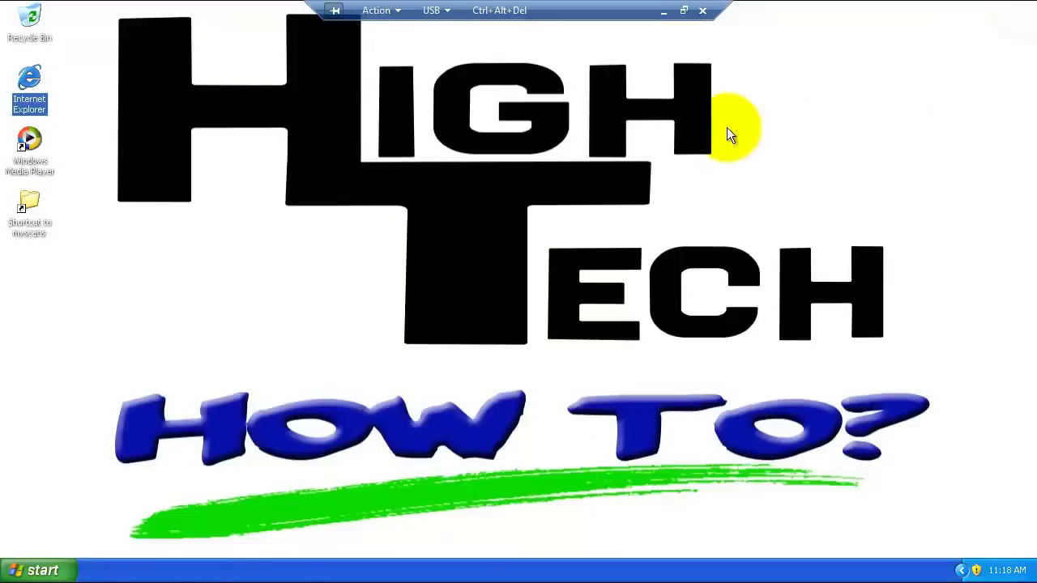